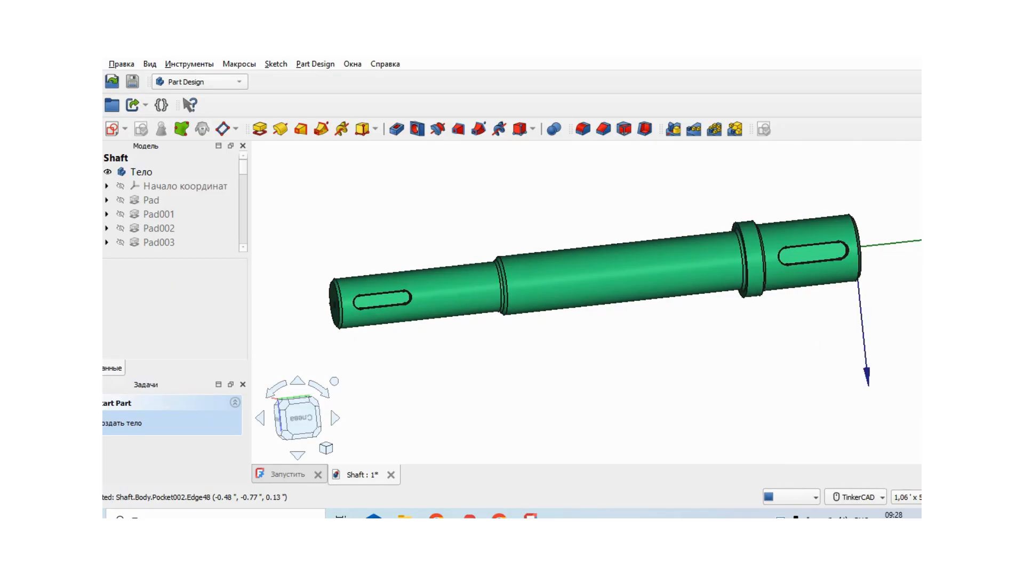
Examine the stepped shaft along its length, including its diameter steps and the end face beyond the collar
scroll(630, 374, "up", 1)
scroll(630, 380, "down", 2)
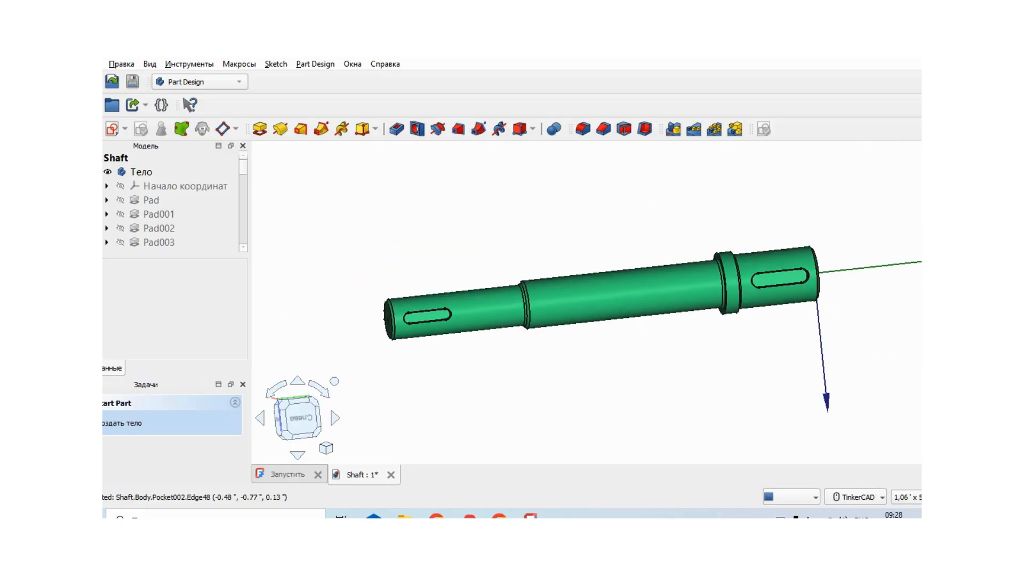
right_click_drag(630, 391, 645, 440)
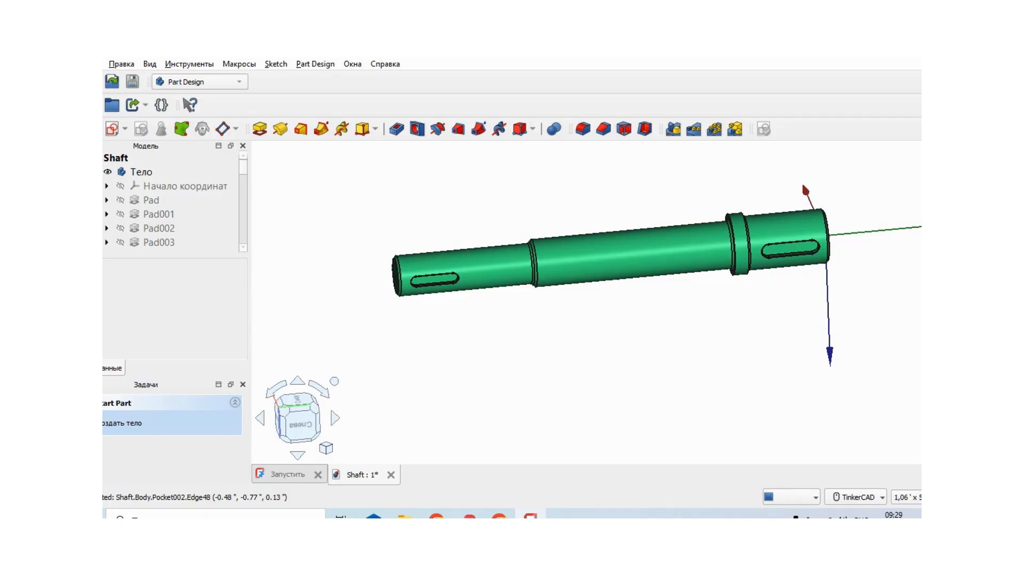
scroll(783, 275, "up", 4)
middle_click_drag(784, 275, 861, 291)
scroll(456, 394, "up", 1)
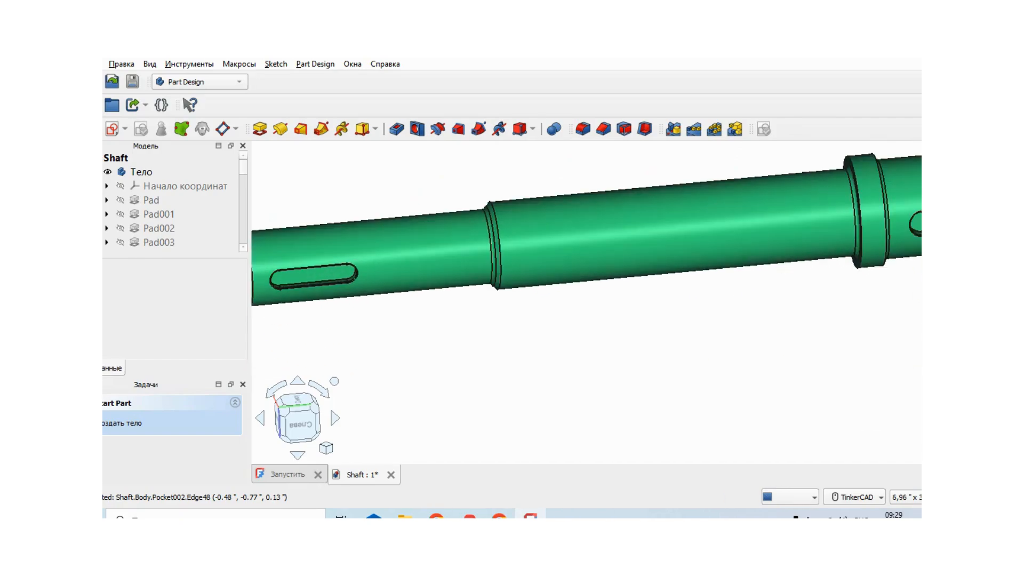
scroll(519, 362, "down", 1)
middle_click_drag(519, 362, 462, 377)
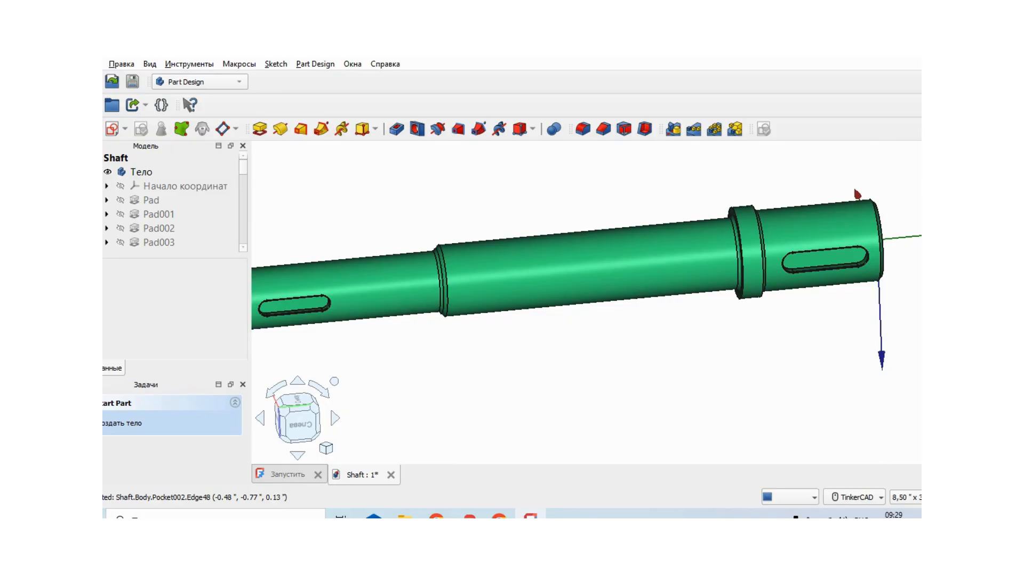
scroll(715, 384, "up", 3)
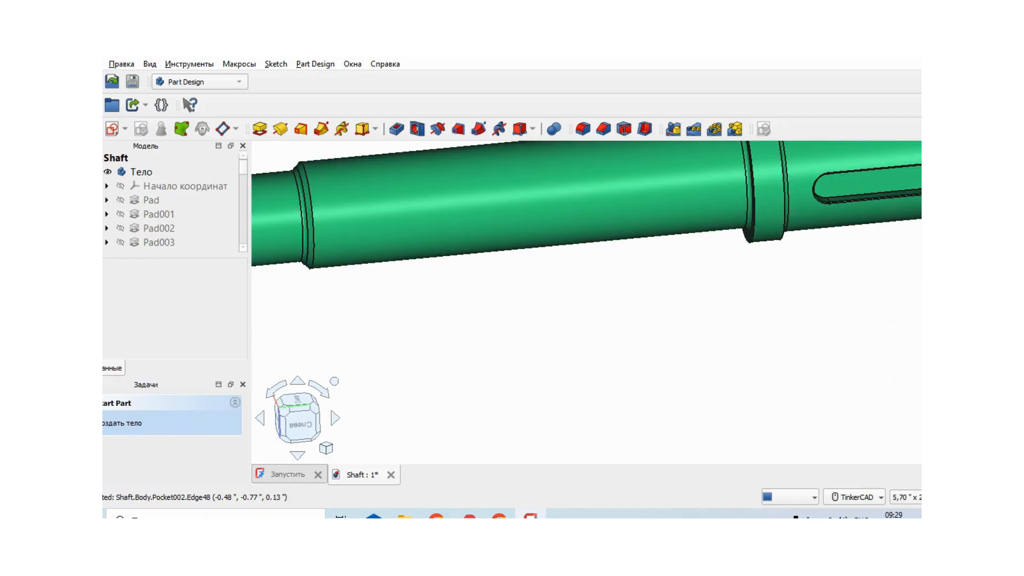
middle_click_drag(715, 320, 500, 400)
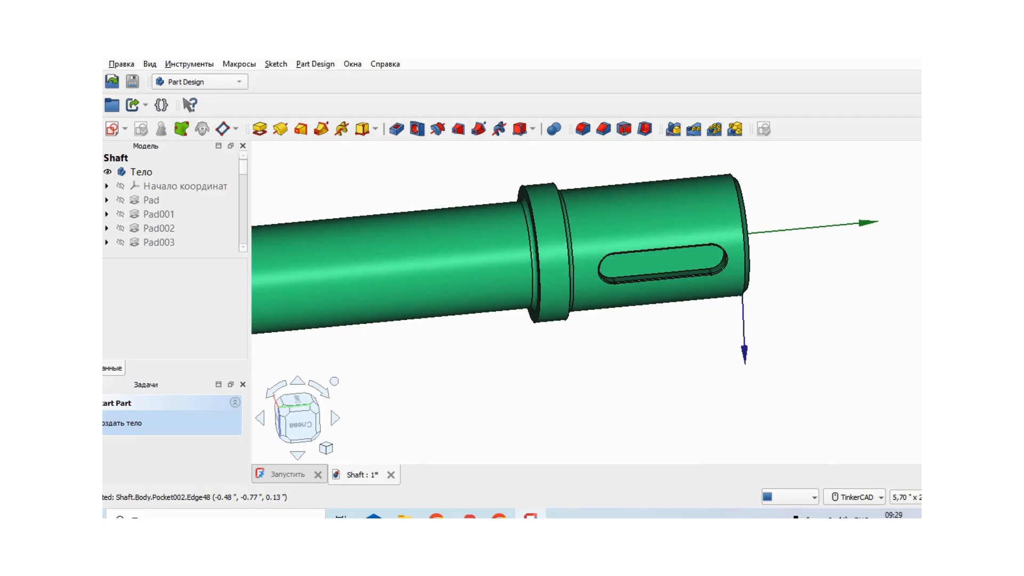
right_click_drag(874, 311, 838, 307)
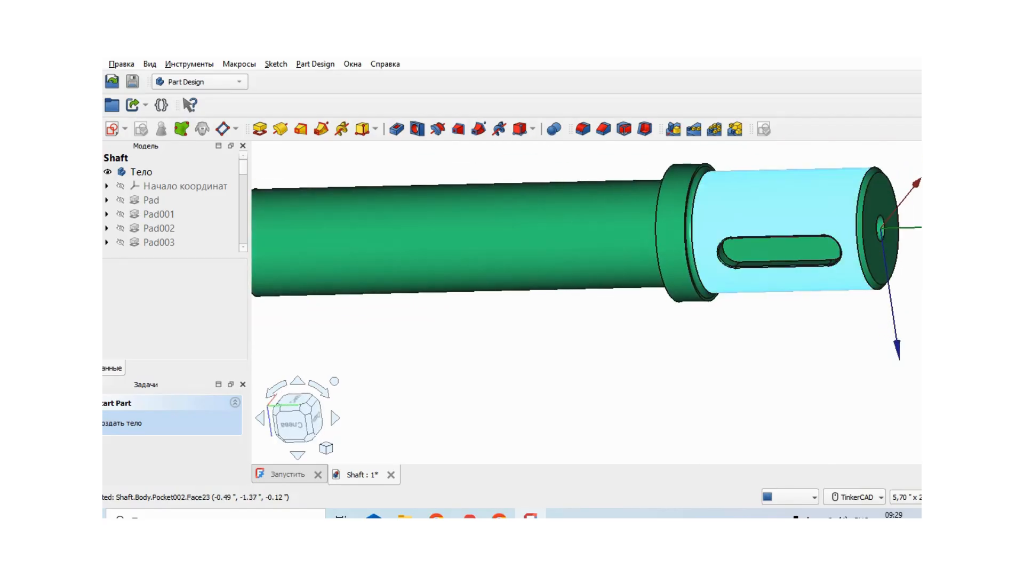
right_click_drag(572, 343, 694, 325)
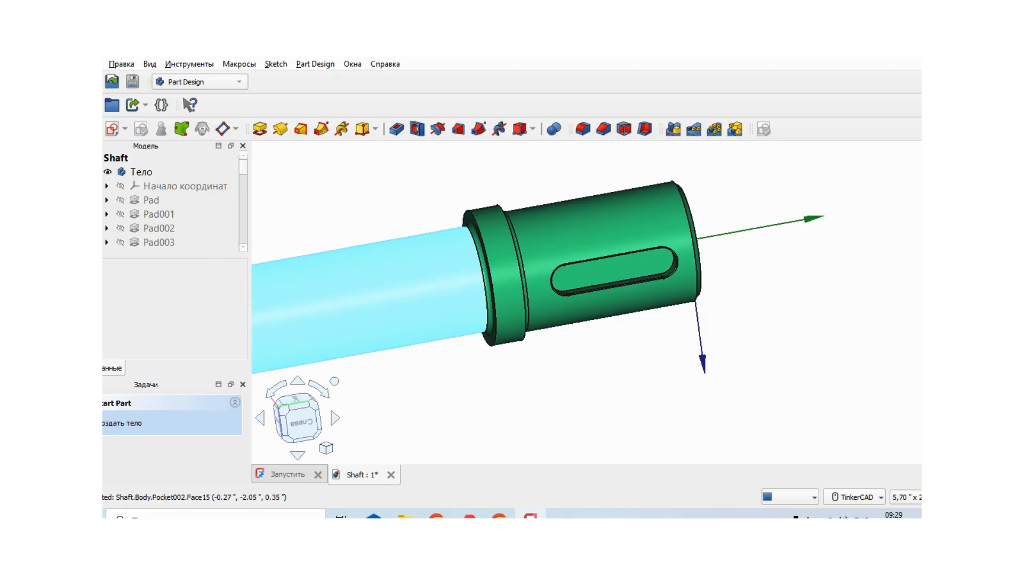
Examine the collar close up, including the fillet and edges where it meets the middle shaft section
scroll(505, 370, "up", 2)
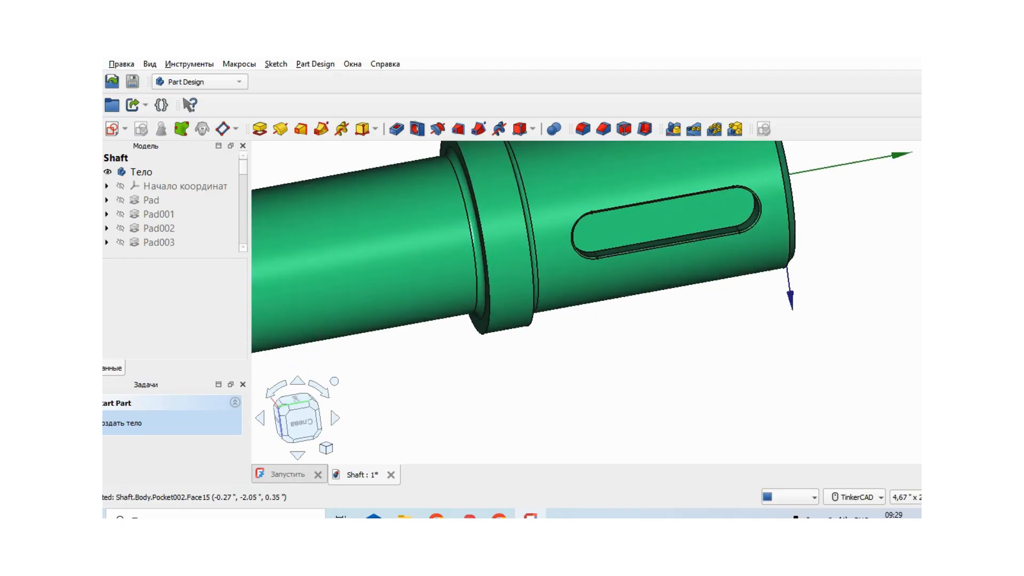
right_click_drag(492, 382, 509, 394)
middle_click_drag(509, 393, 571, 463)
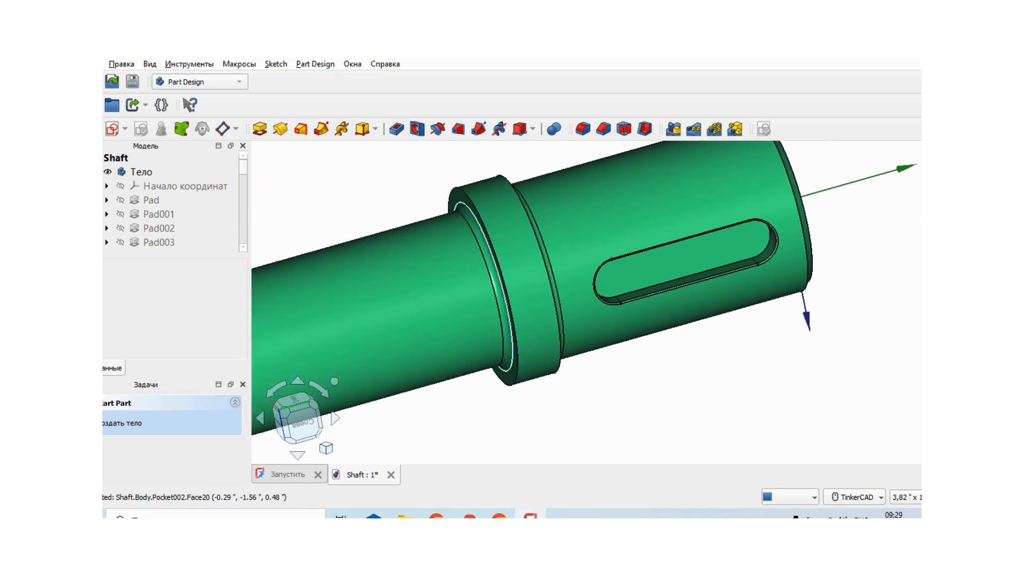
scroll(666, 384, "up", 2)
middle_click_drag(523, 366, 599, 373)
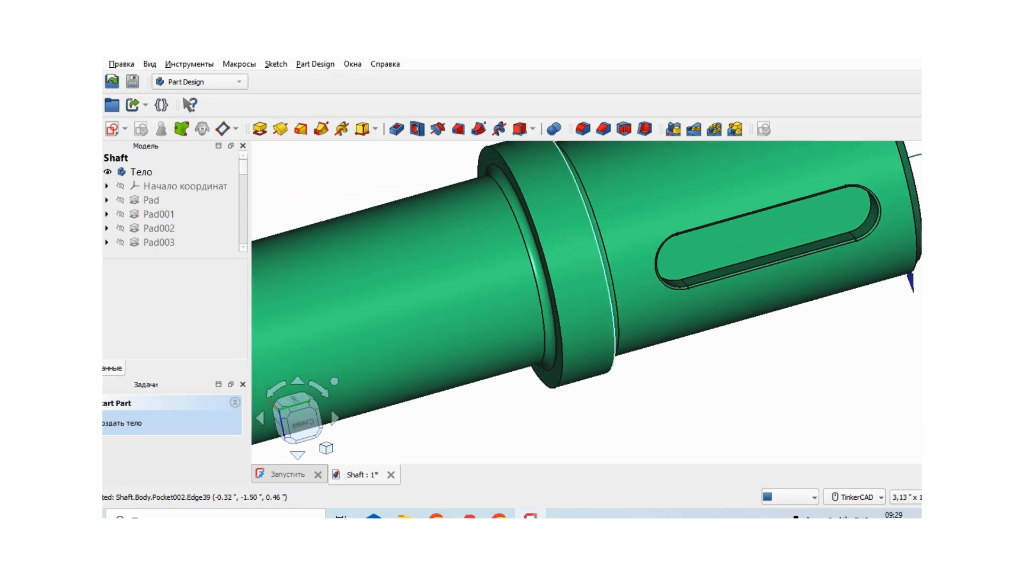
scroll(651, 454, "up", 2)
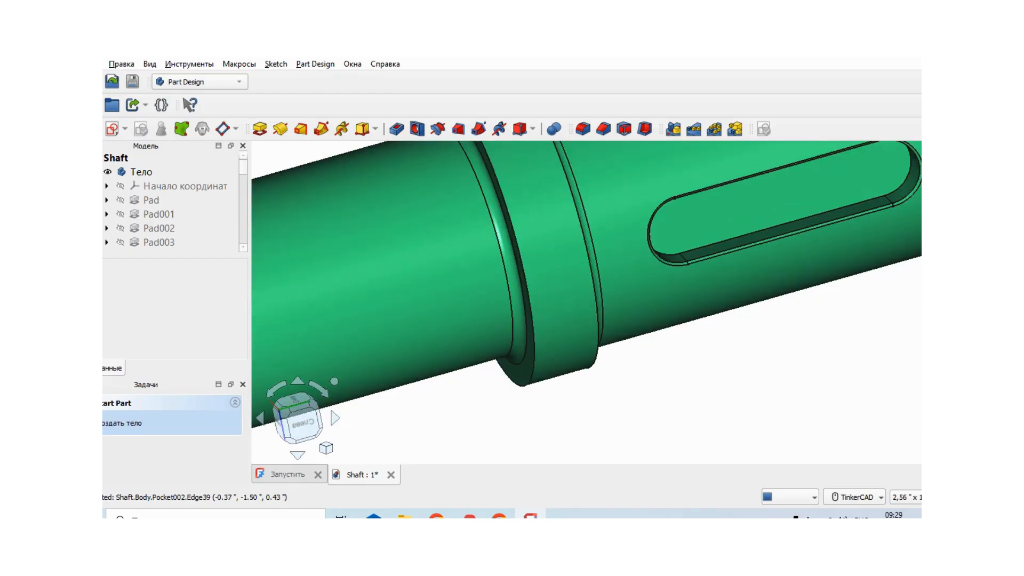
middle_click_drag(651, 453, 770, 520)
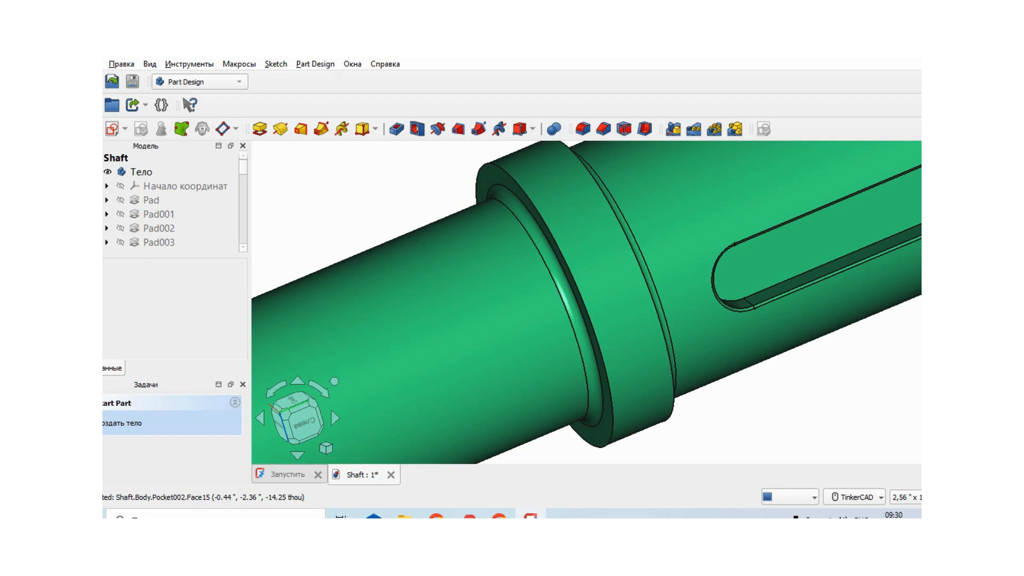
scroll(748, 424, "down", 2)
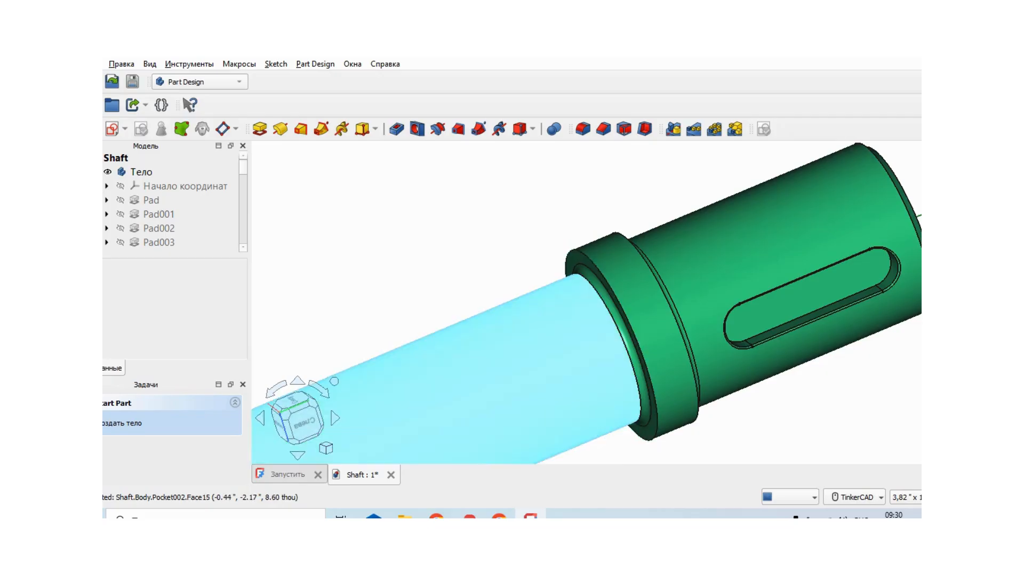
scroll(762, 395, "down", 3)
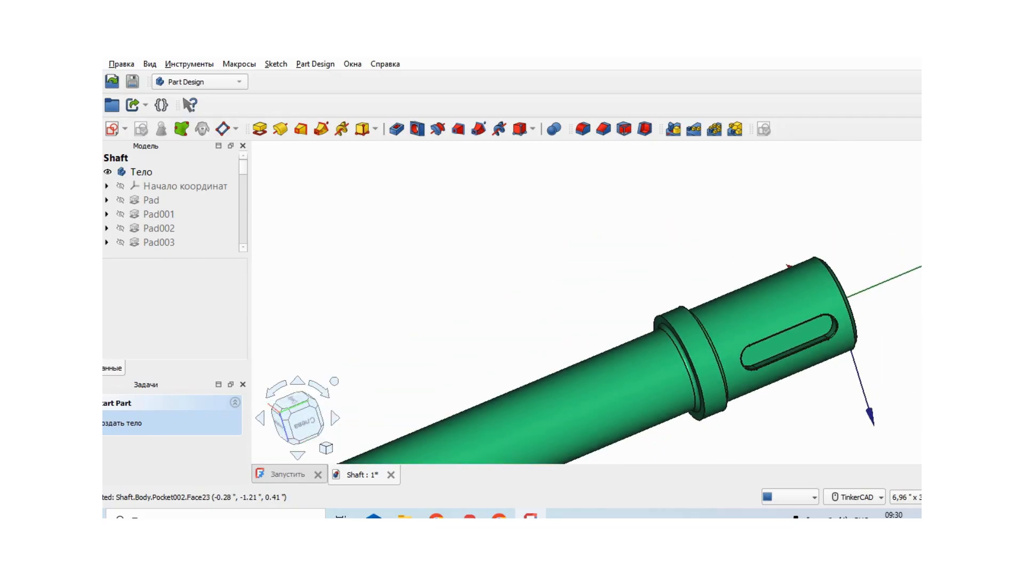
Examine the thinner shaft end up close, including its keyway, chamfered edge and centre hole
middle_click_drag(762, 395, 901, 197)
scroll(489, 413, "down", 1)
middle_click_drag(489, 413, 630, 350)
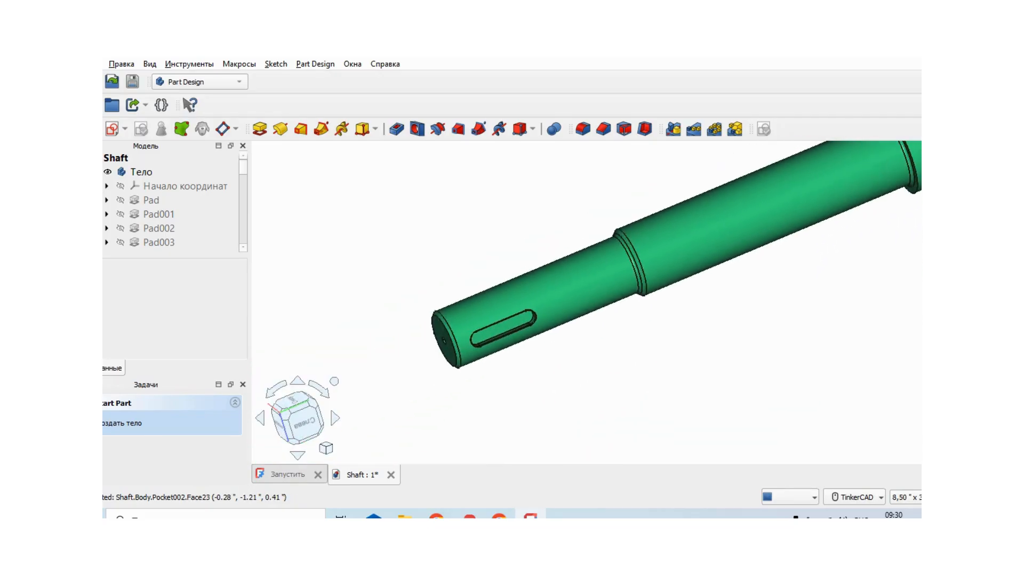
scroll(406, 374, "up", 3)
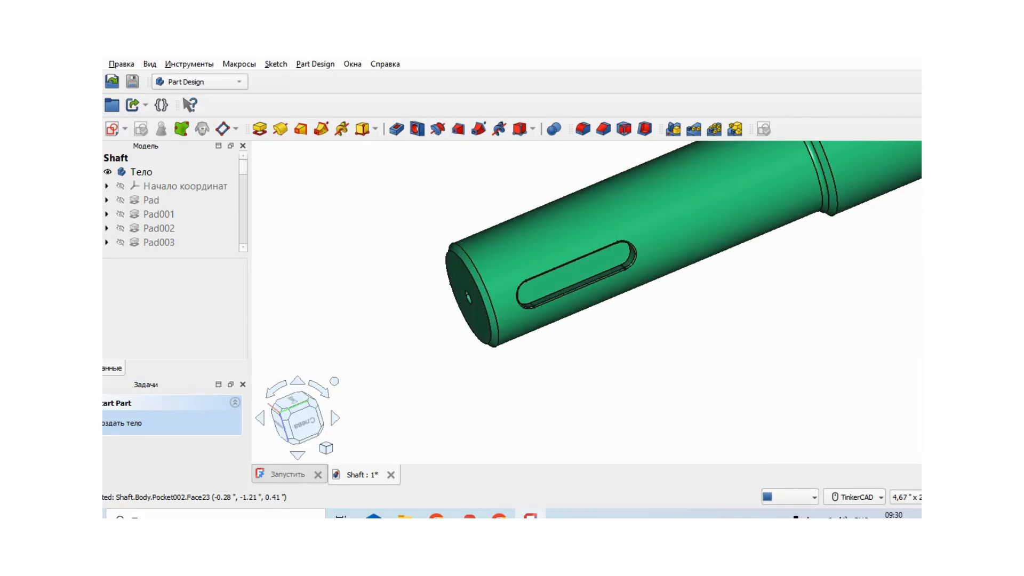
scroll(627, 291, "up", 3)
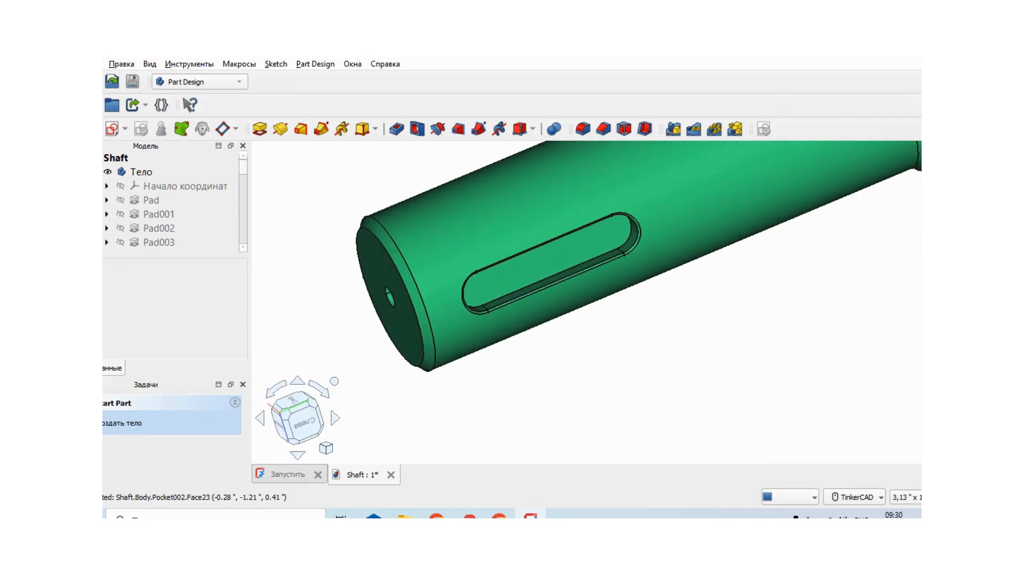
scroll(339, 380, "up", 1)
scroll(320, 224, "up", 1)
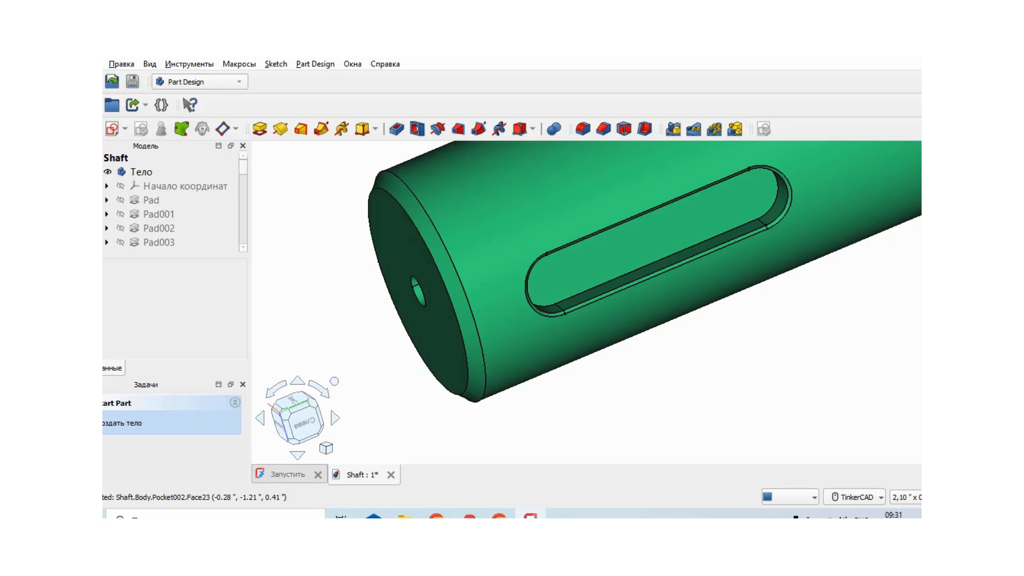
scroll(724, 386, "down", 5)
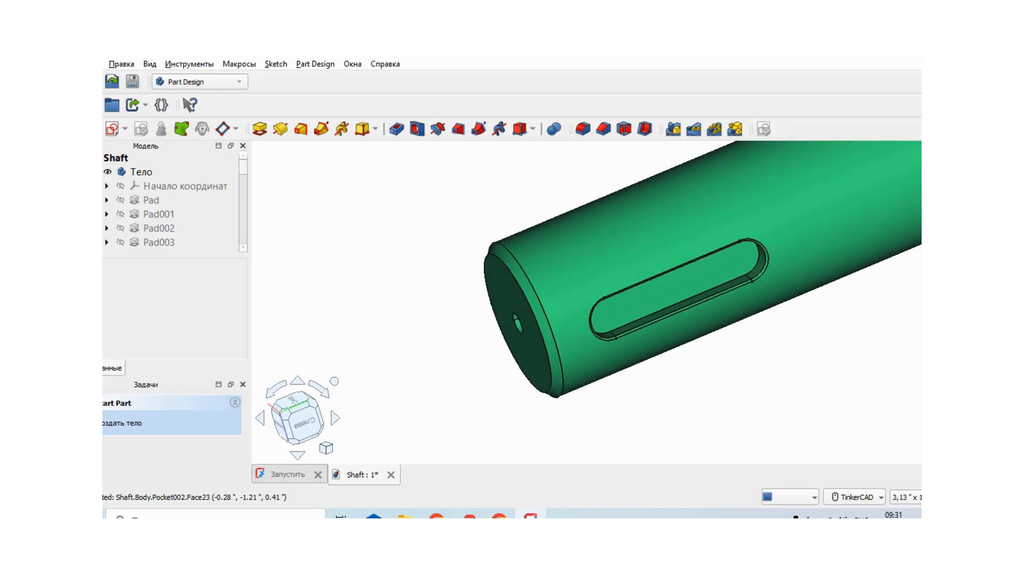
scroll(724, 386, "down", 2)
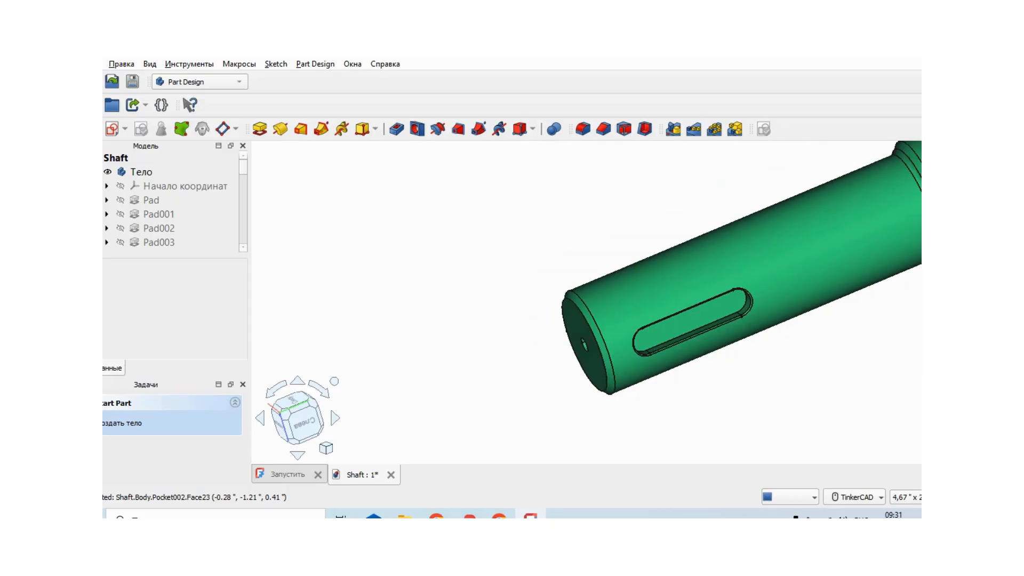
Examine the collar end, the whole shaft in the left side view, and both keyways from a tilted angle
middle_click_drag(731, 320, 393, 444)
middle_click_drag(773, 283, 332, 426)
middle_click_drag(587, 299, 488, 345)
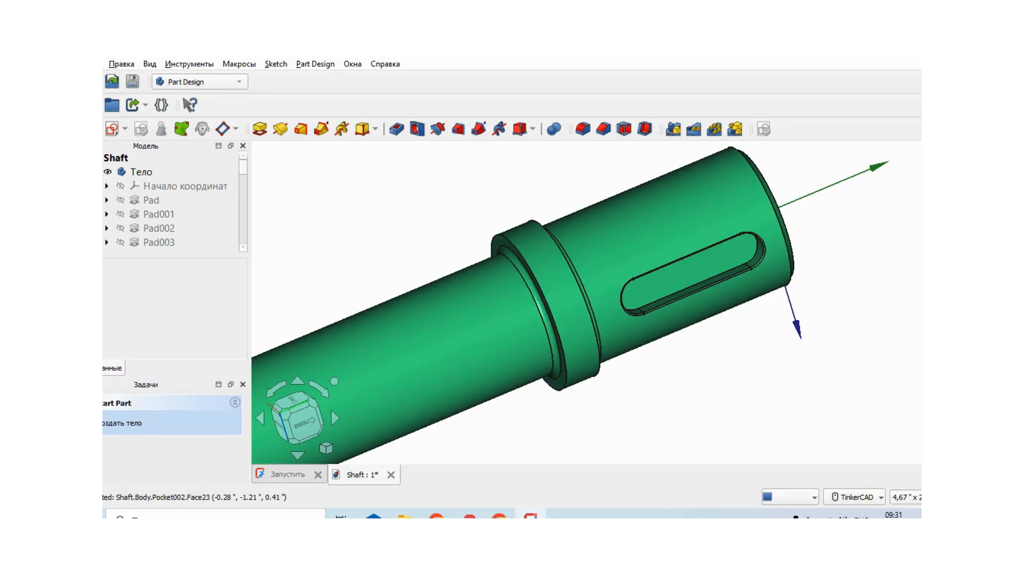
scroll(736, 397, "down", 3)
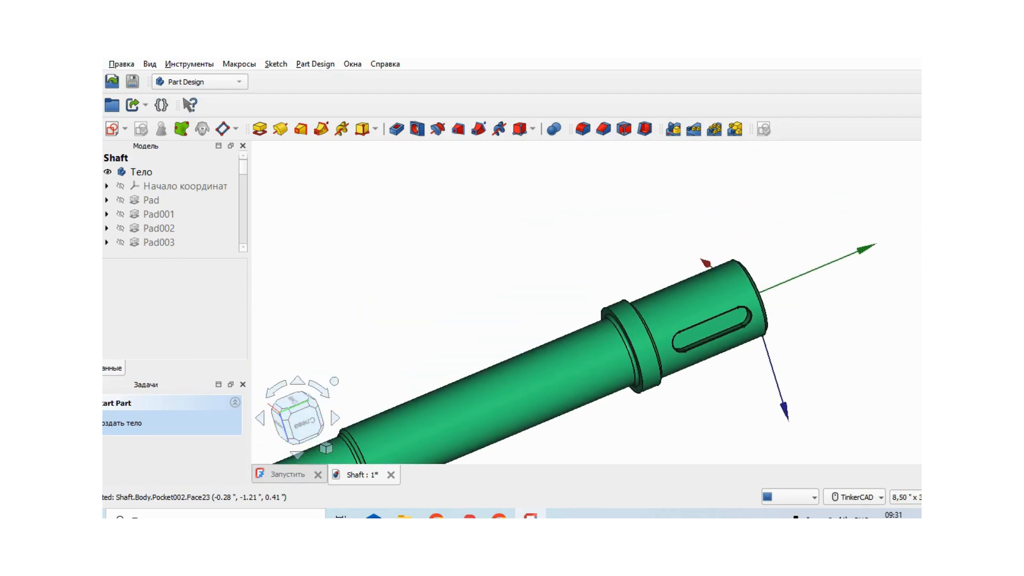
left_click(305, 423)
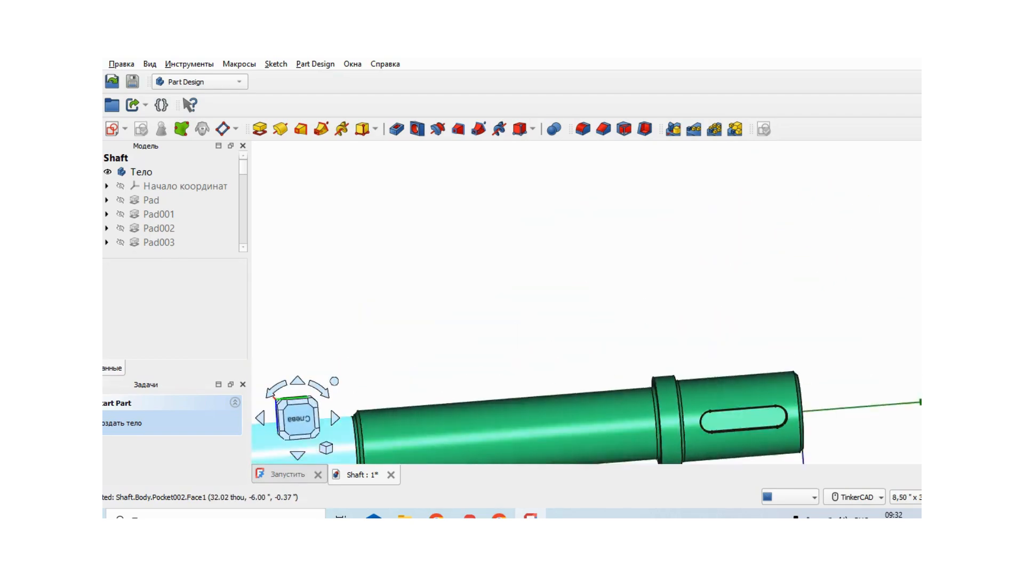
middle_click_drag(553, 351, 660, 187)
scroll(660, 188, "down", 1)
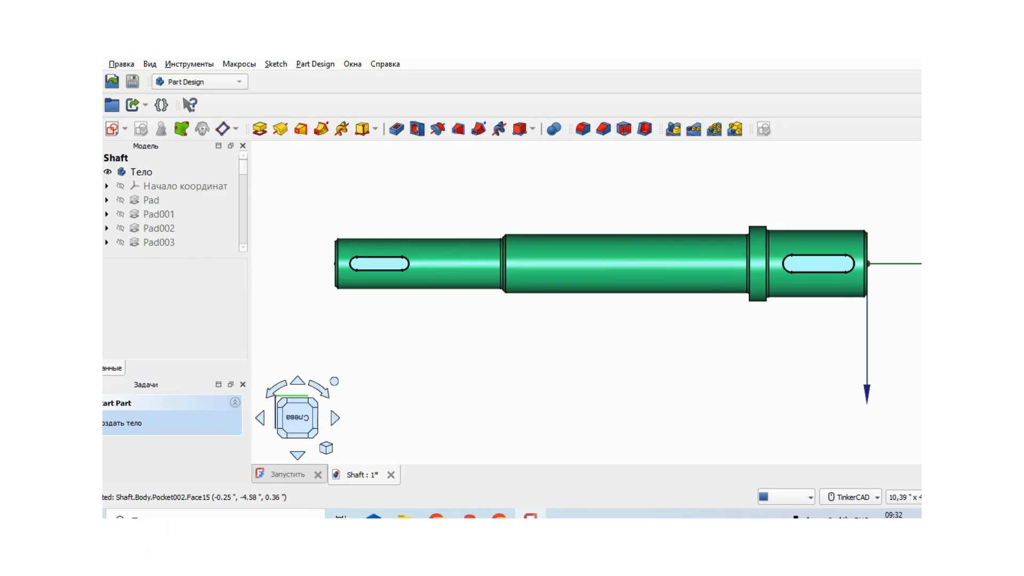
left_click(298, 455)
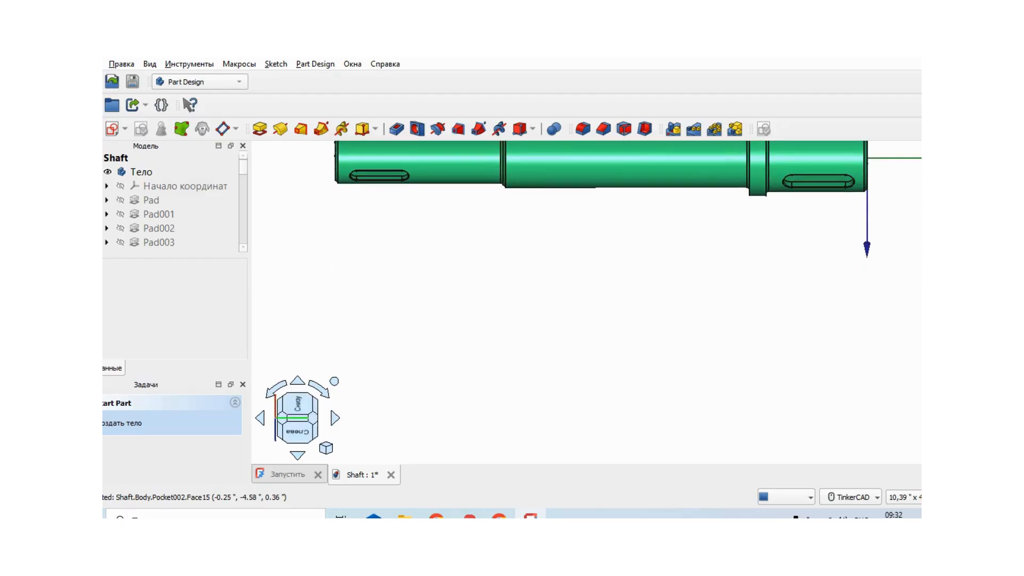
mouse_move(431, 380)
right_mouse_down()
mouse_move(472, 380)
mouse_move(441, 380)
right_mouse_up()
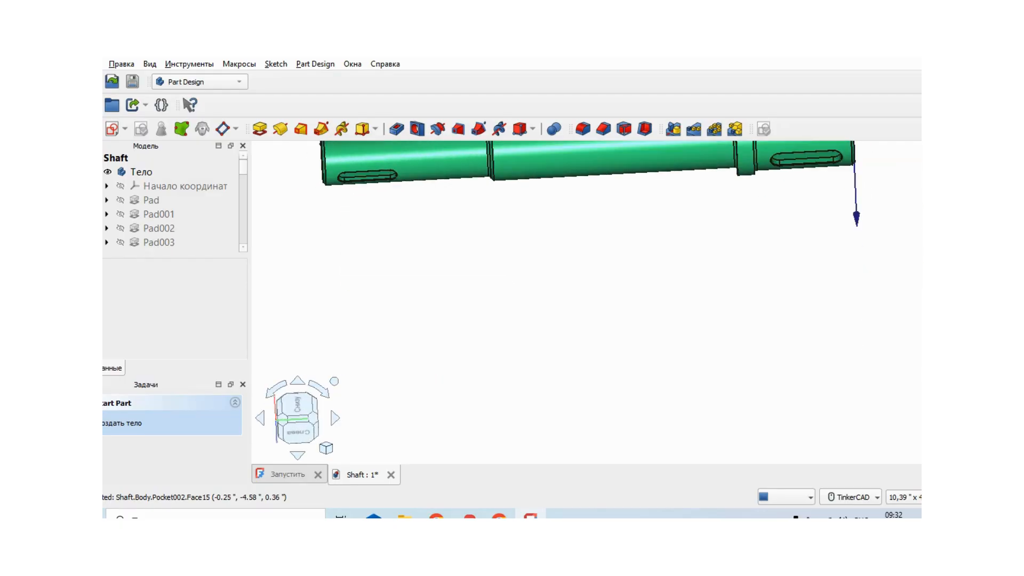
middle_click_drag(442, 267, 447, 361)
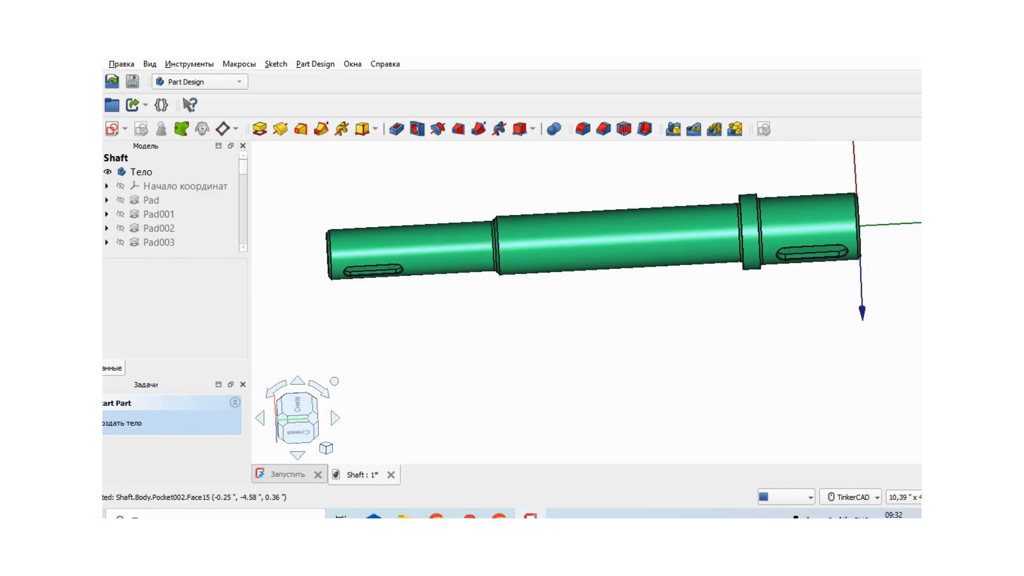
mouse_move(562, 352)
right_mouse_down()
mouse_move(560, 421)
mouse_move(562, 267)
mouse_move(562, 392)
mouse_move(534, 336)
mouse_move(501, 387)
mouse_move(550, 390)
mouse_move(539, 314)
mouse_move(534, 371)
right_mouse_up()
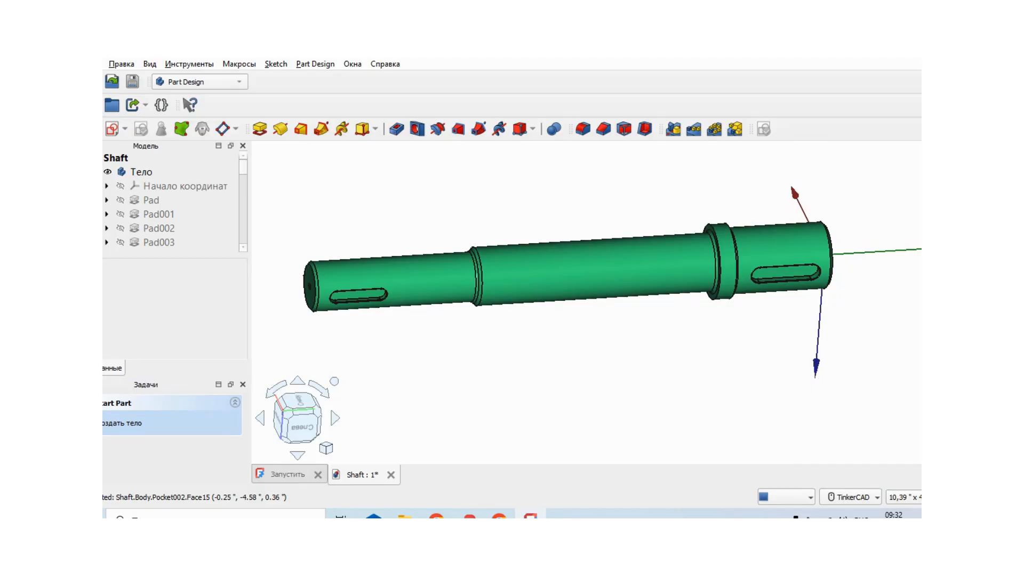
Examine the keyway on the thicker shaft end beside the collar, including its rounded ends, walls and floor
scroll(594, 346, "up", 2)
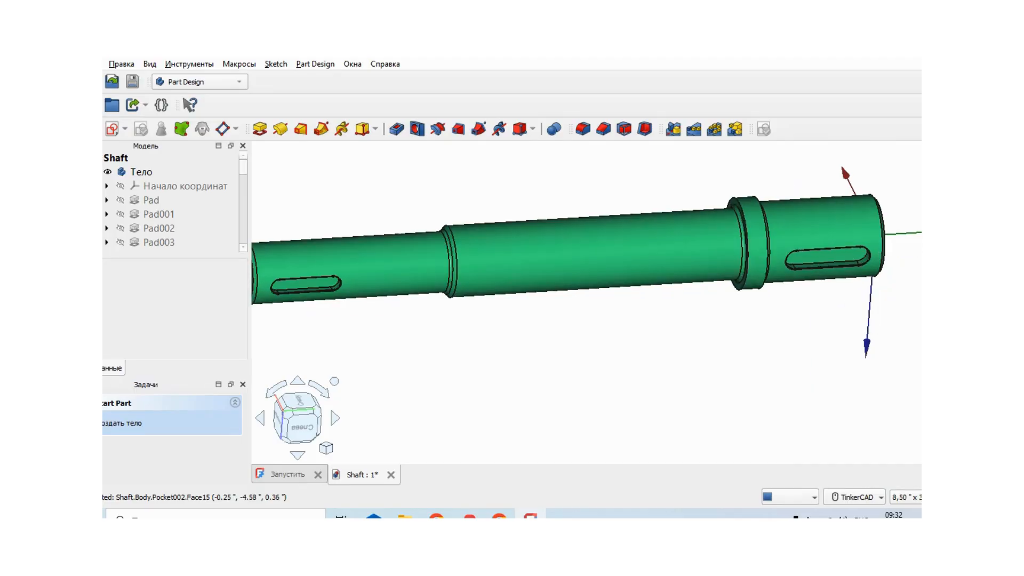
middle_click_drag(594, 346, 320, 368)
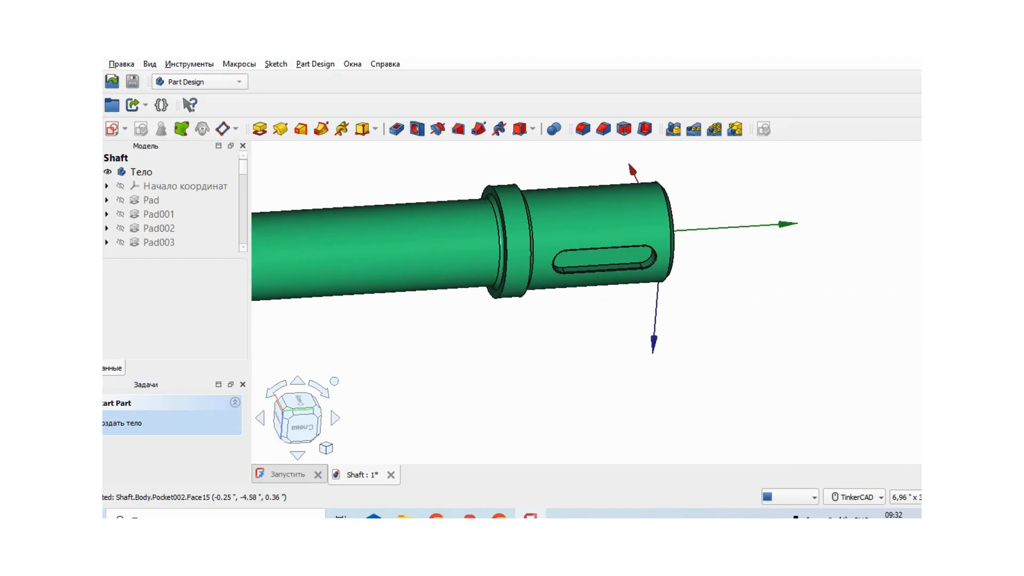
scroll(806, 320, "up", 2)
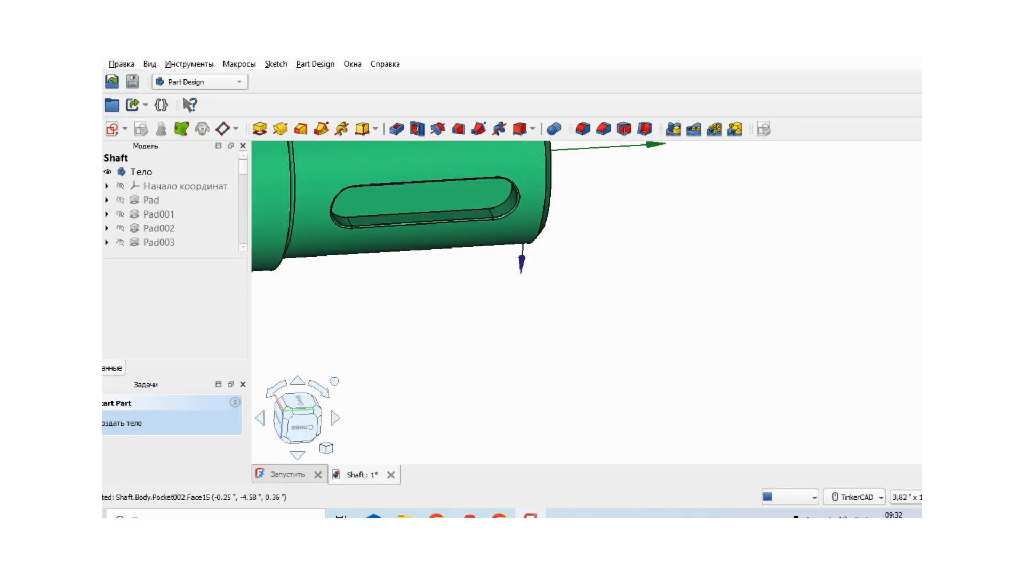
middle_click_drag(716, 267, 787, 319)
right_click_drag(787, 318, 840, 264)
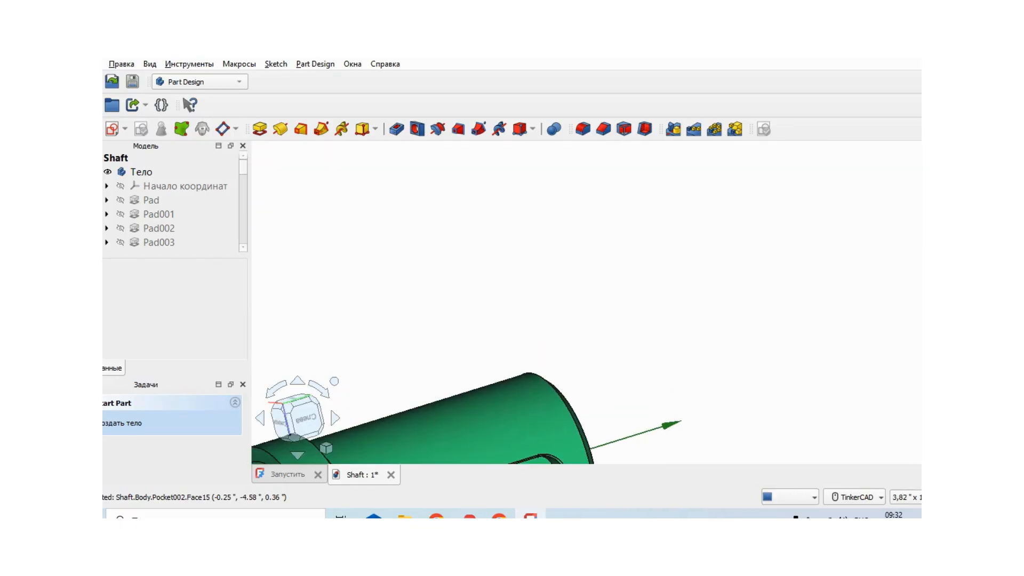
middle_click_drag(753, 462, 865, 304)
scroll(792, 345, "up", 1)
middle_click_drag(795, 334, 870, 296)
scroll(870, 297, "up", 2)
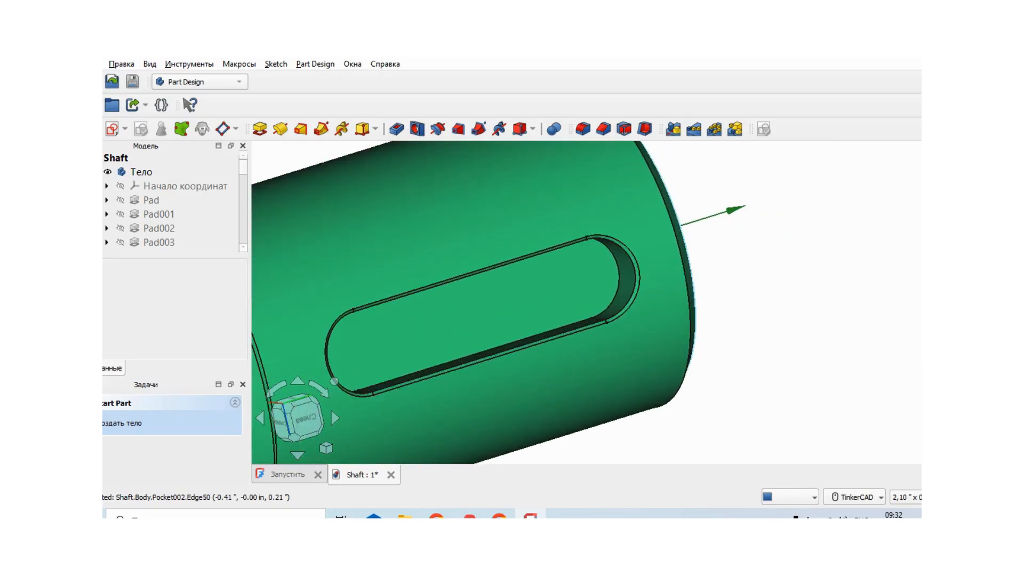
scroll(808, 304, "up", 2)
middle_click_drag(768, 304, 915, 276)
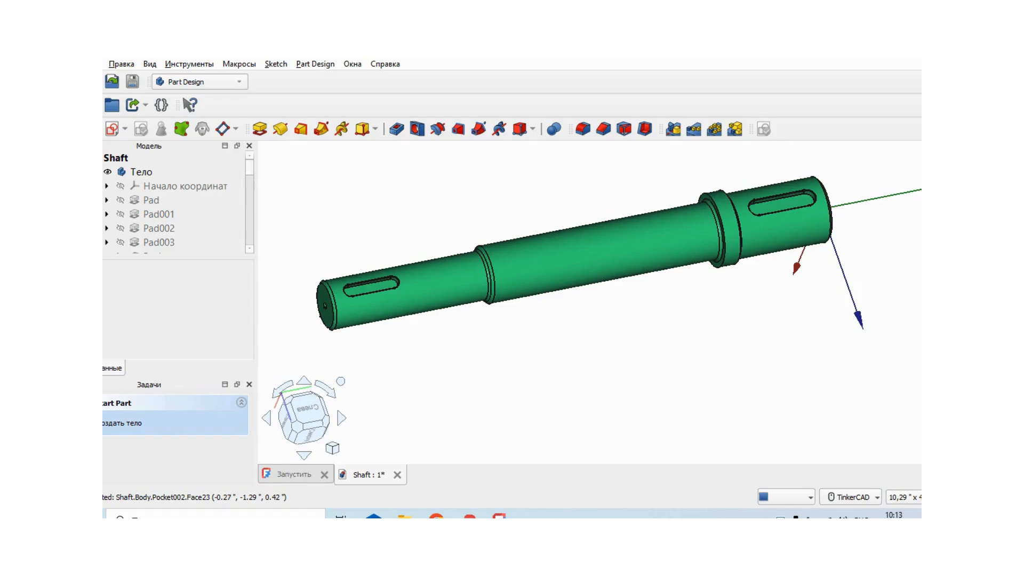
Examine the shaft from its thinner end in the front view and turn it sideways through the bottom, rear and top views
right_click_drag(587, 320, 512, 373)
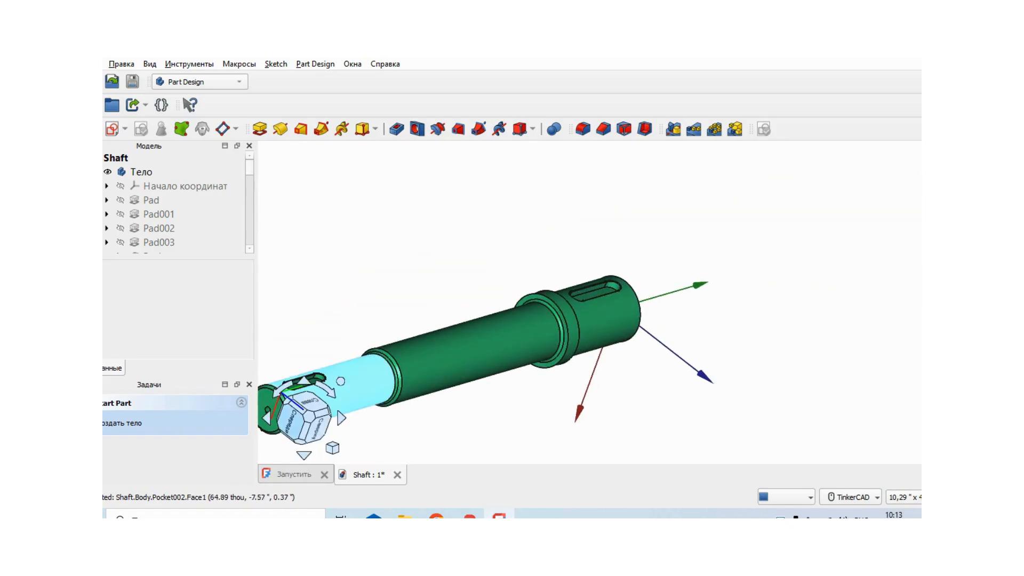
left_click(291, 422)
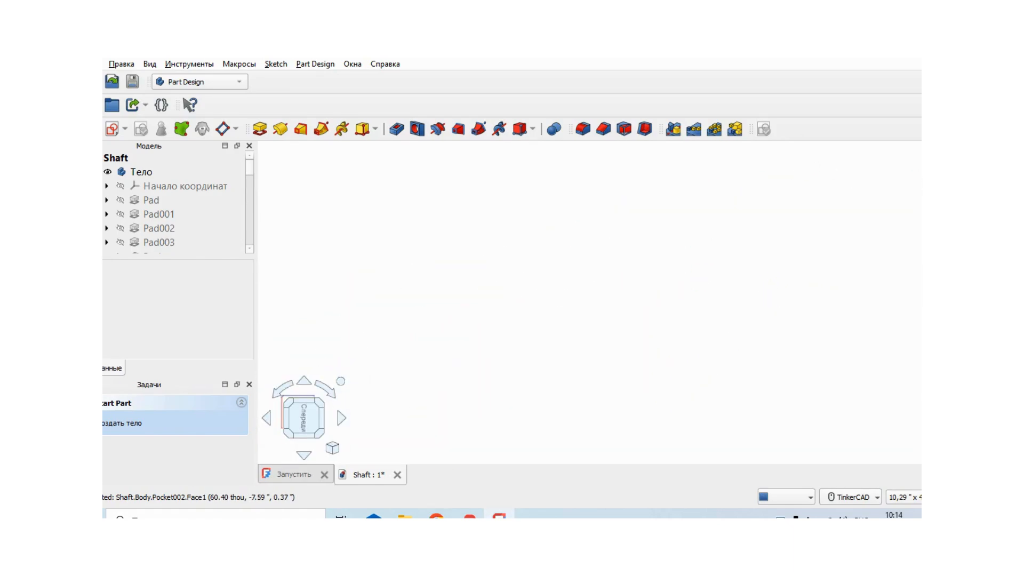
middle_click_drag(374, 448, 453, 229)
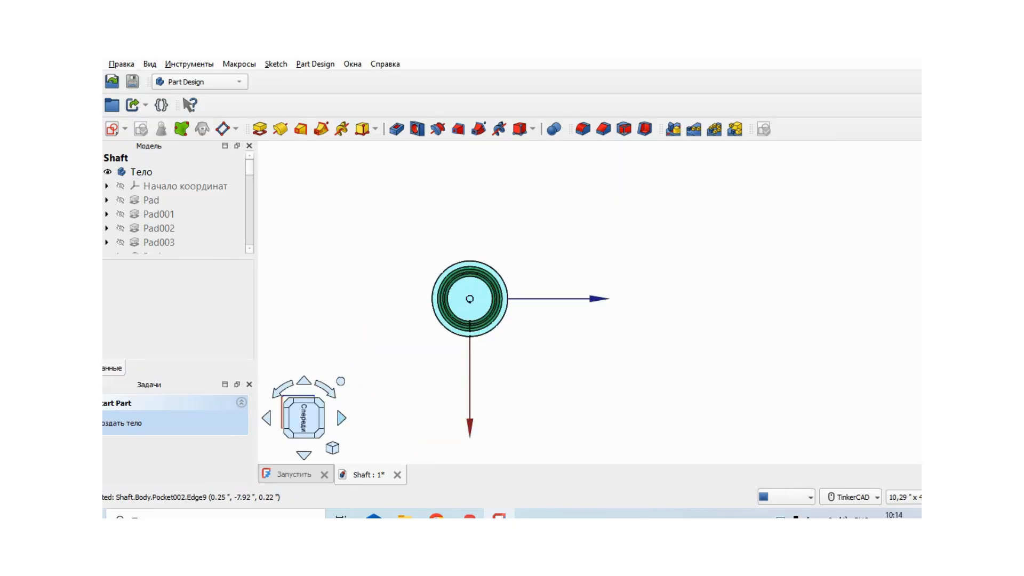
left_click(341, 418)
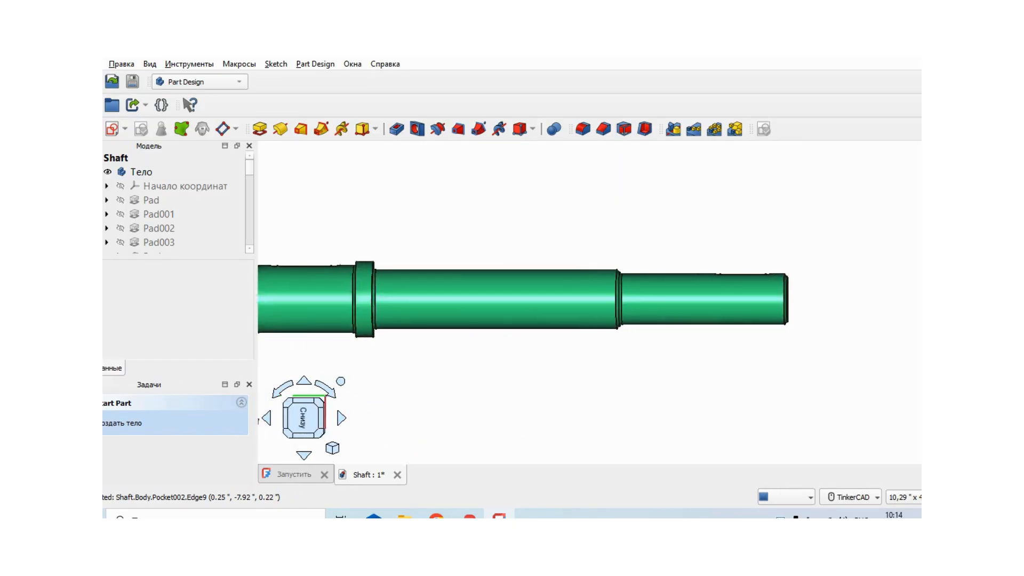
left_click(341, 418)
left_click(341, 418)
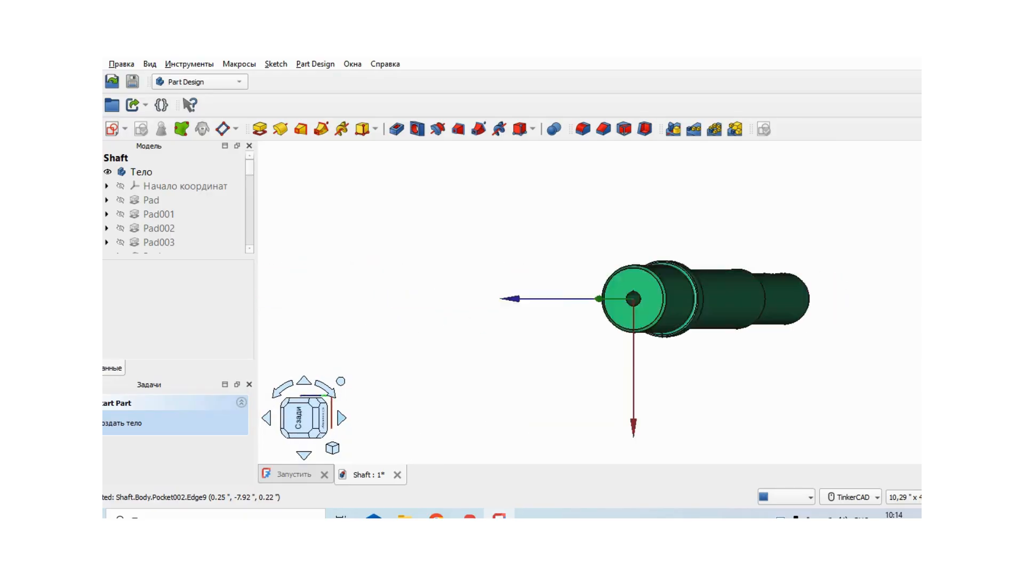
left_click(341, 417)
left_click(341, 418)
left_click(341, 418)
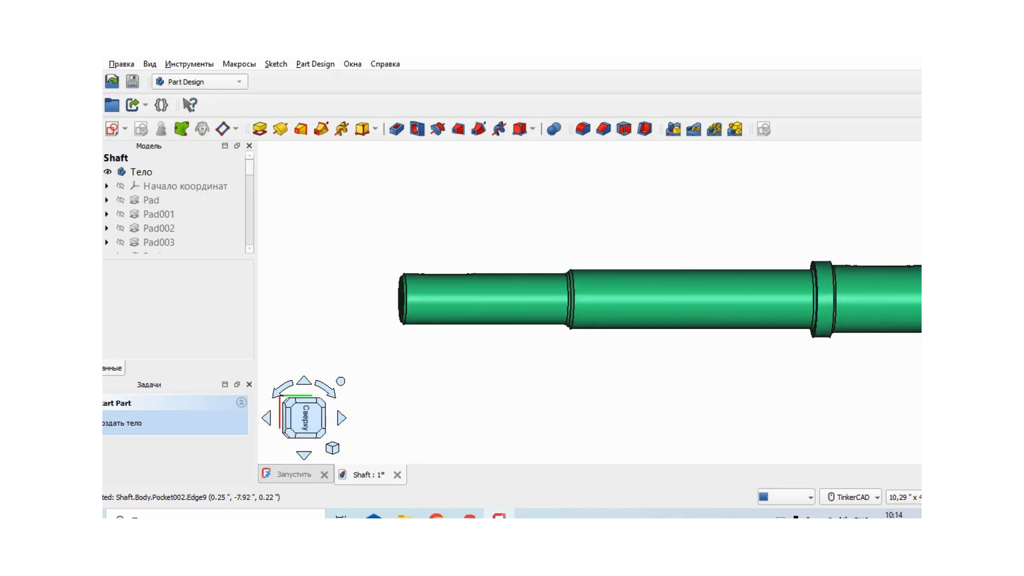
left_click(341, 417)
left_click(341, 418)
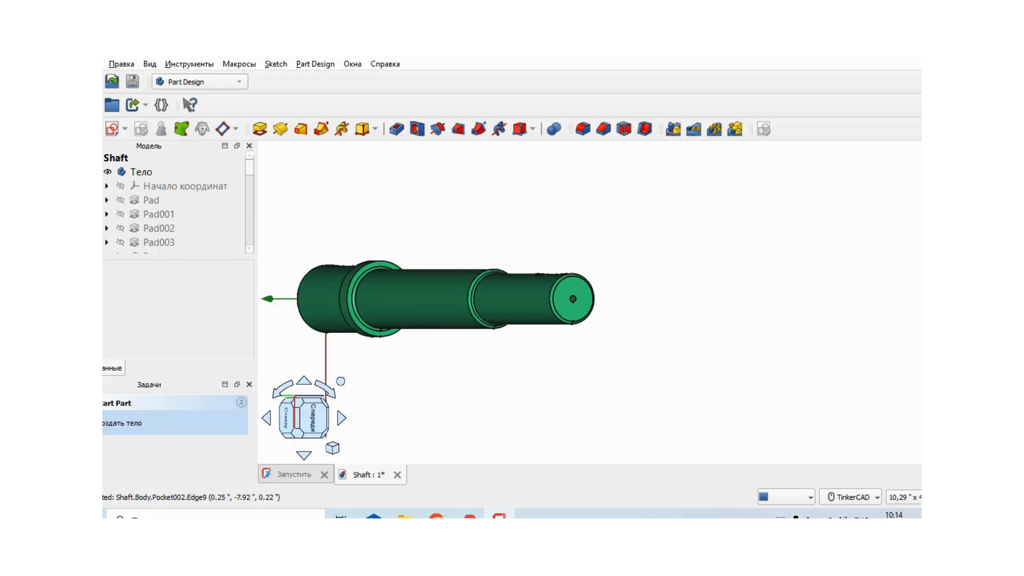
Return to the front view and turn the shaft end over end to examine both end faces, centre holes and keyways
left_click(266, 417)
left_click(298, 418)
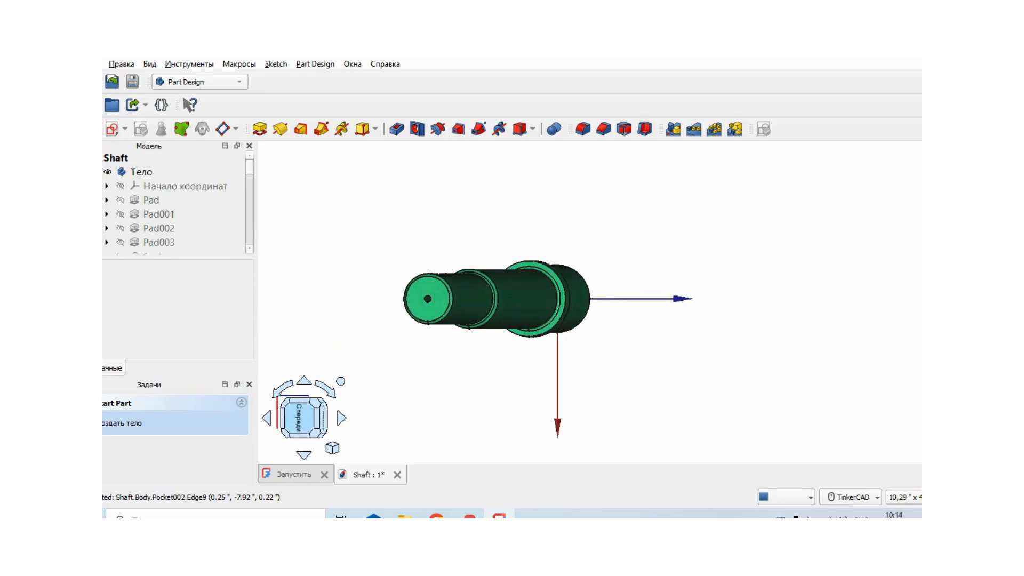
left_click(304, 455)
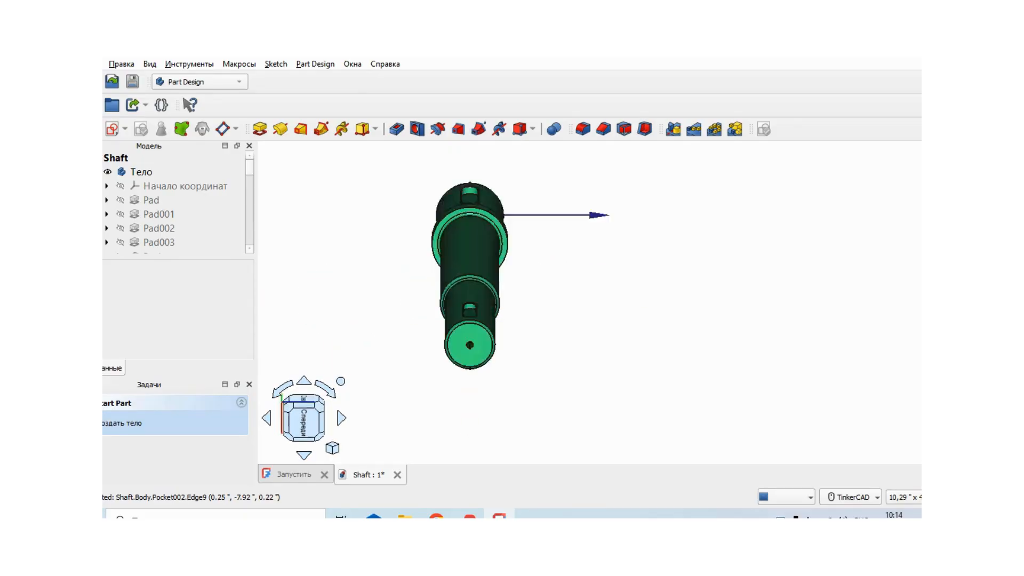
left_click(304, 455)
left_click(304, 455)
left_click(304, 455)
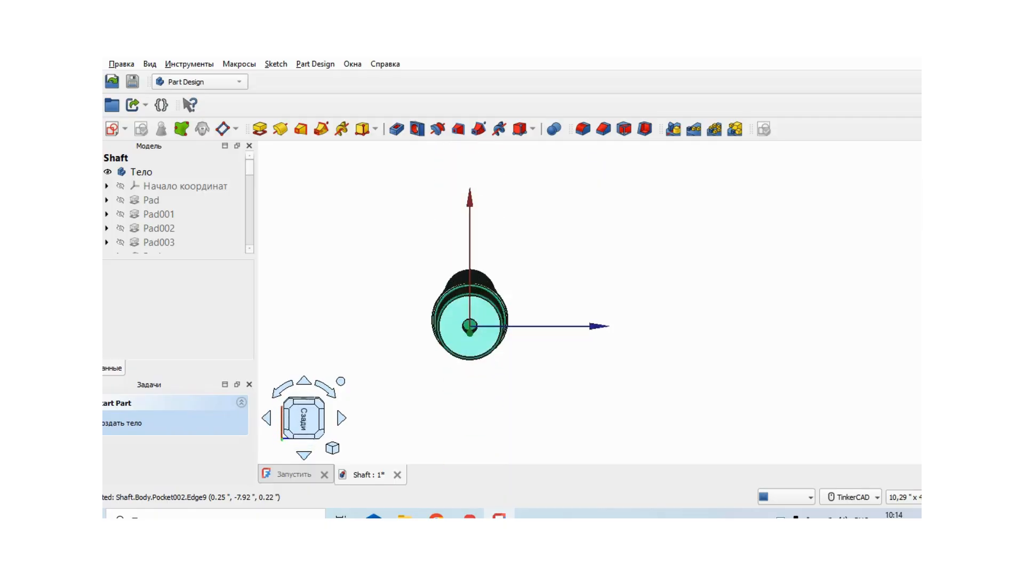
left_click(304, 455)
left_click(304, 456)
left_click(304, 455)
left_click(304, 455)
left_click(304, 455)
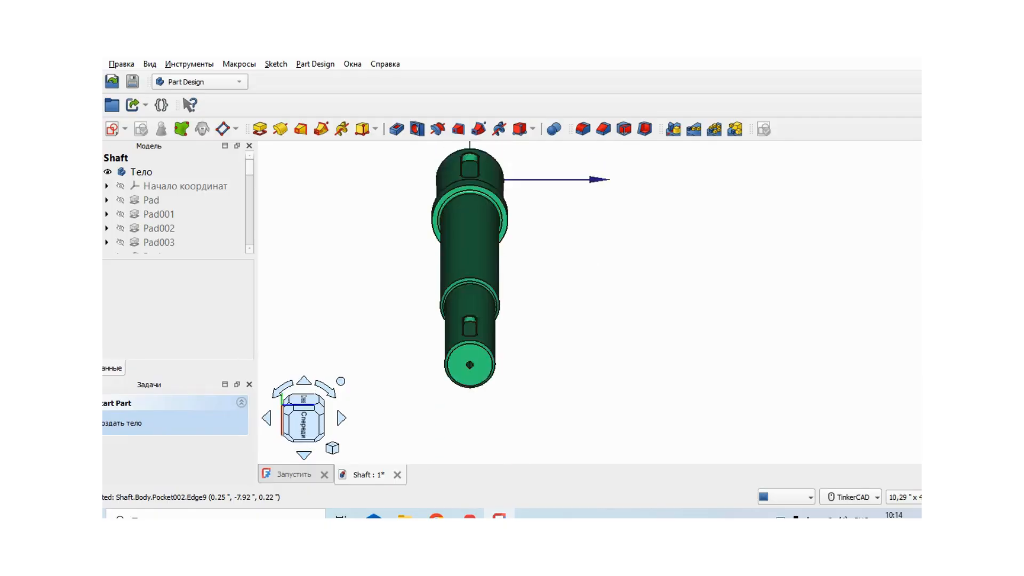
Examine the whole shaft from tilted angles, including both keyways, the collar and the shoulder between the sections
left_click(267, 419)
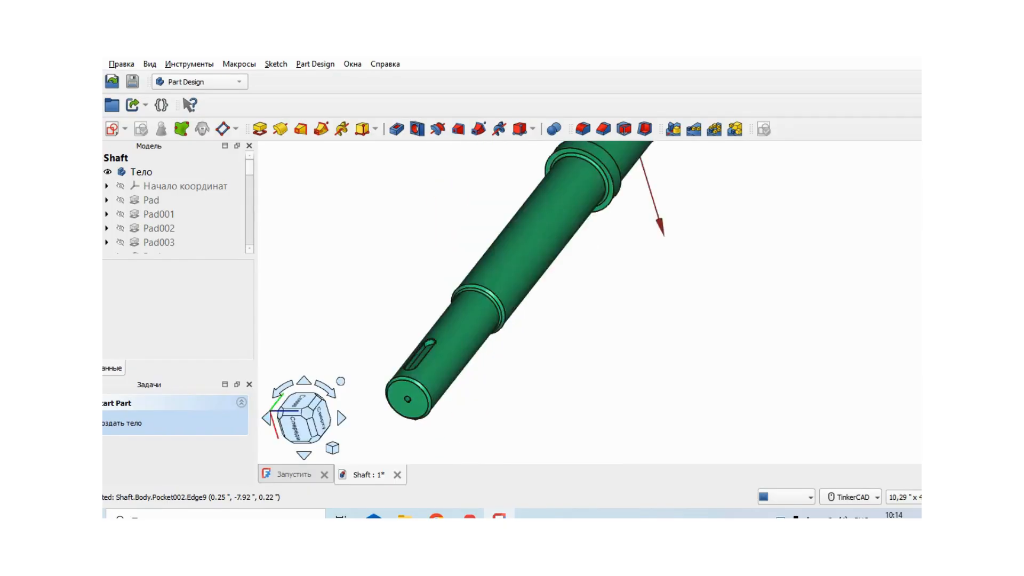
right_click_drag(648, 320, 650, 331)
scroll(651, 325, "up", 1)
scroll(337, 409, "down", 3)
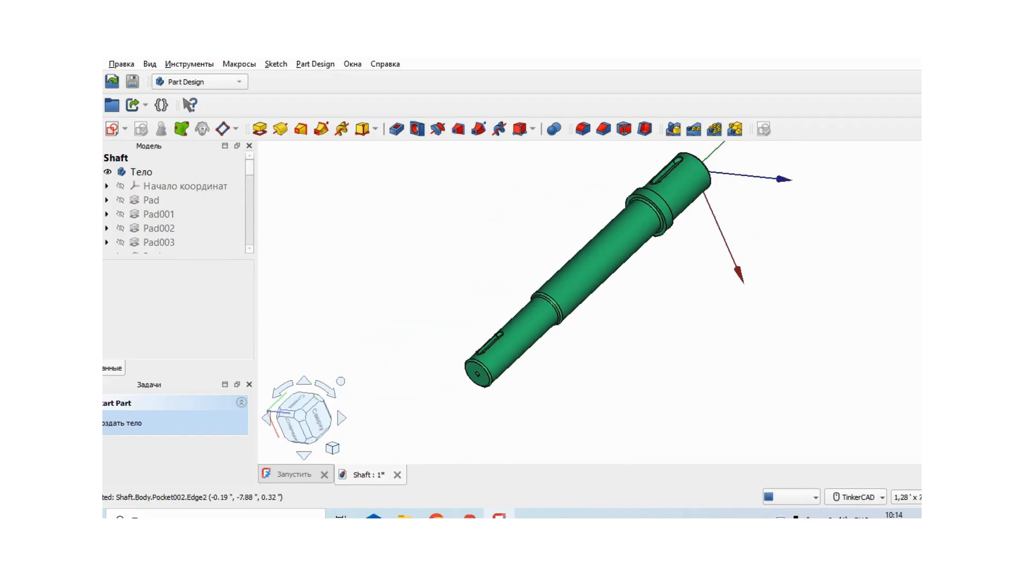
middle_click_drag(849, 218, 782, 276)
right_click_drag(782, 276, 771, 316)
scroll(785, 312, "down", 1)
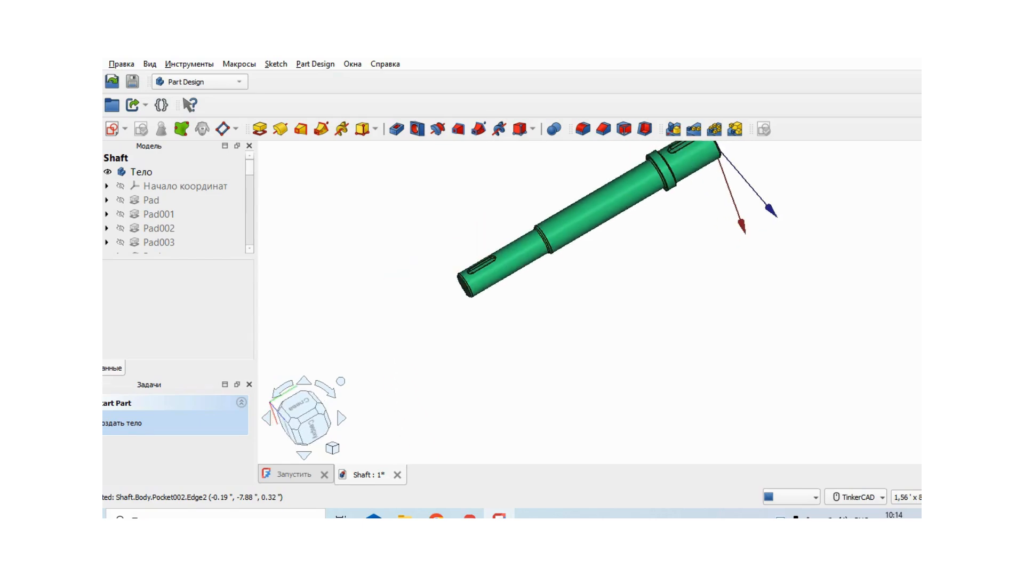
middle_click_drag(785, 312, 756, 413)
middle_click_drag(709, 362, 708, 368)
Examine the middle shaft section near the collar close up, and the whole shaft in the top view
scroll(707, 368, "up", 5)
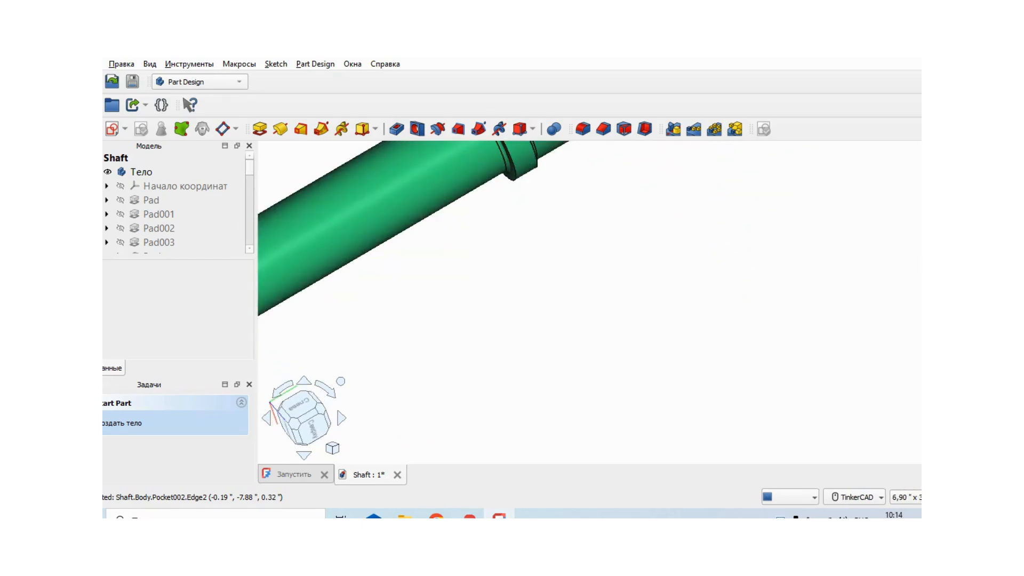
scroll(707, 368, "down", 5)
scroll(705, 352, "down", 3)
scroll(704, 352, "up", 8)
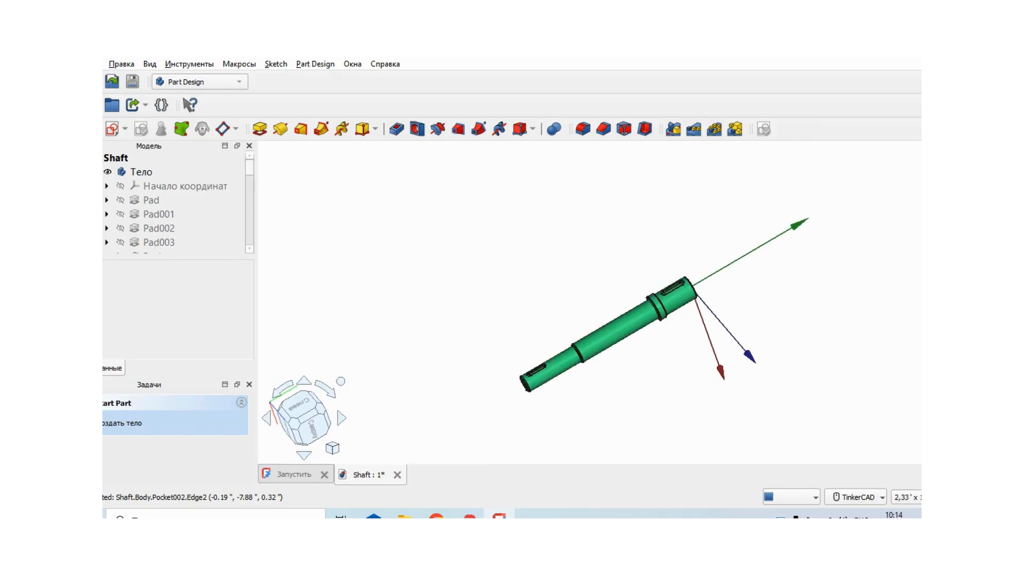
scroll(704, 352, "down", 5)
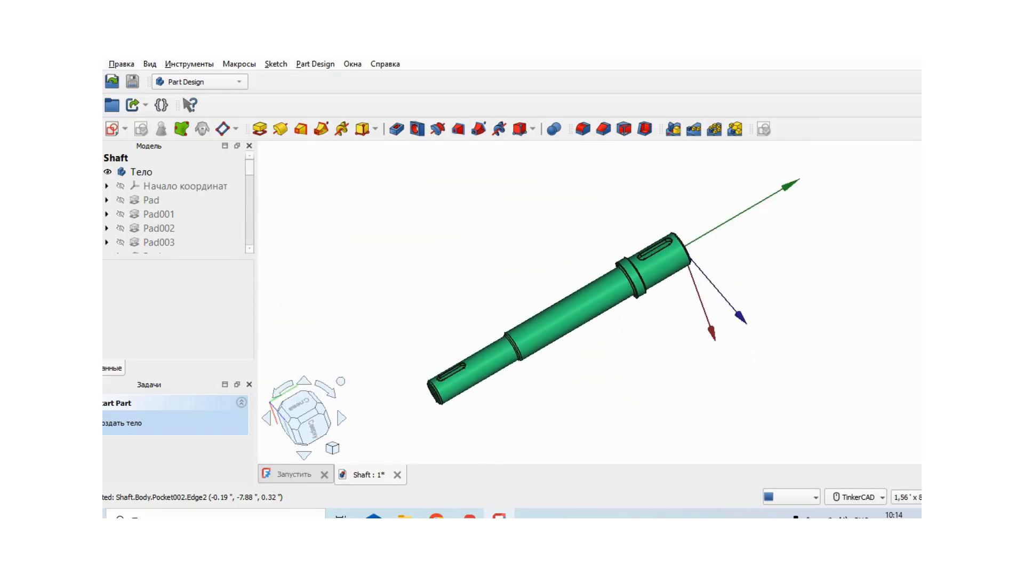
left_click(313, 429)
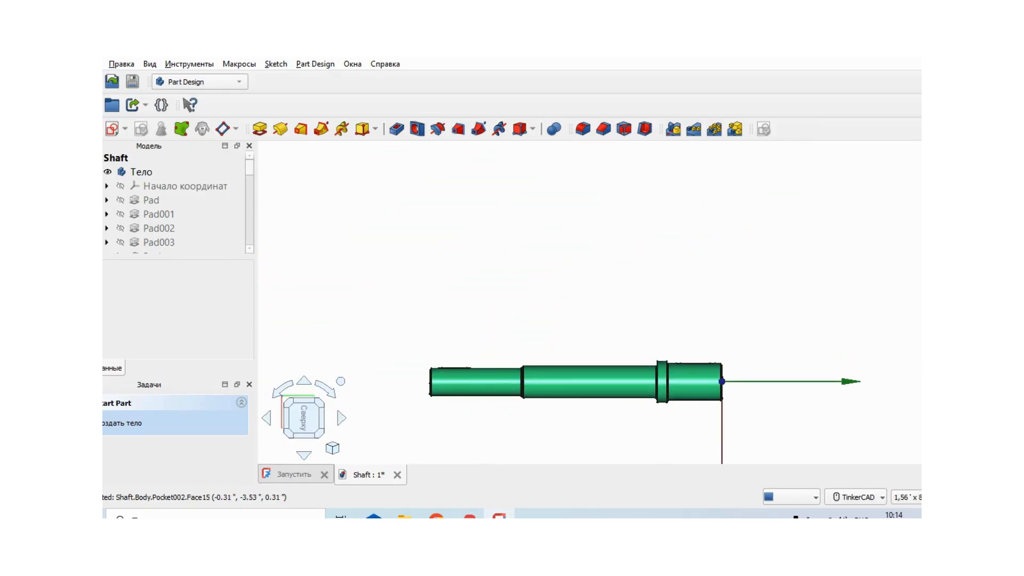
middle_click_drag(698, 337, 704, 255)
right_click_drag(623, 368, 626, 454)
right_click_drag(641, 317, 648, 411)
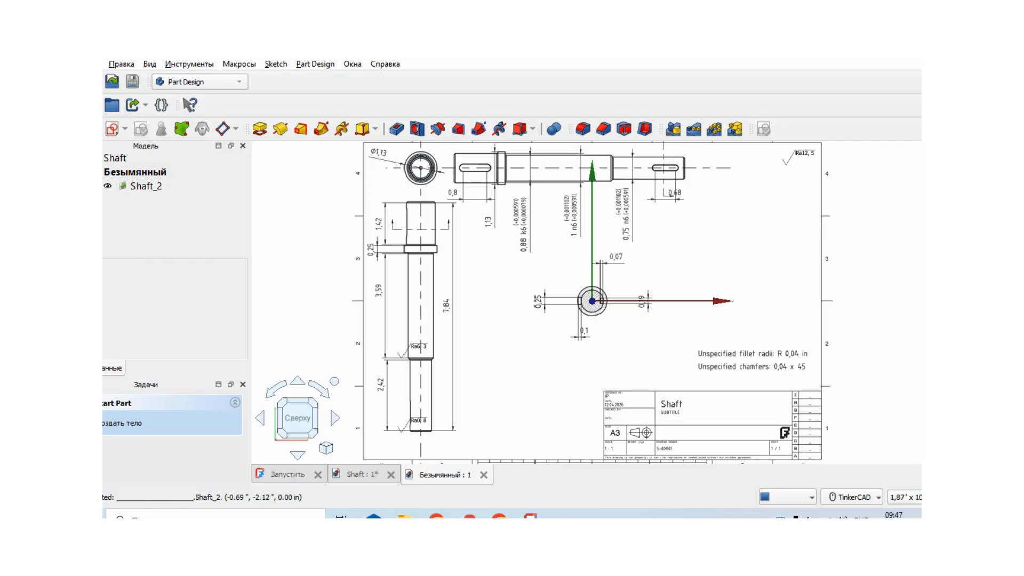
Examine the shaft drawing, including the section lengths, diameters, keyway cross-section and the notes on unspecified fillets and chamfers
scroll(604, 334, "up", 1)
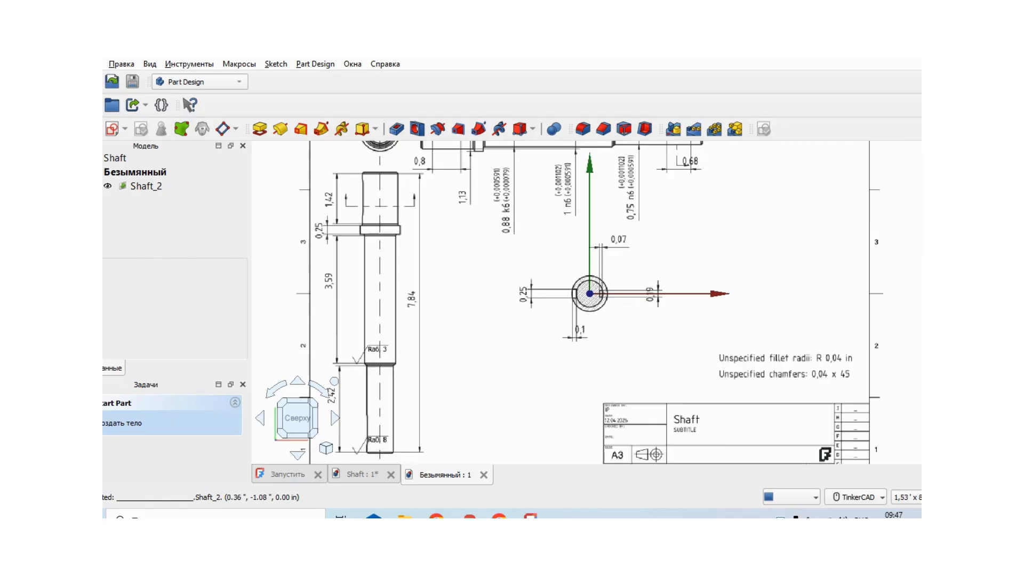
scroll(602, 333, "up", 1)
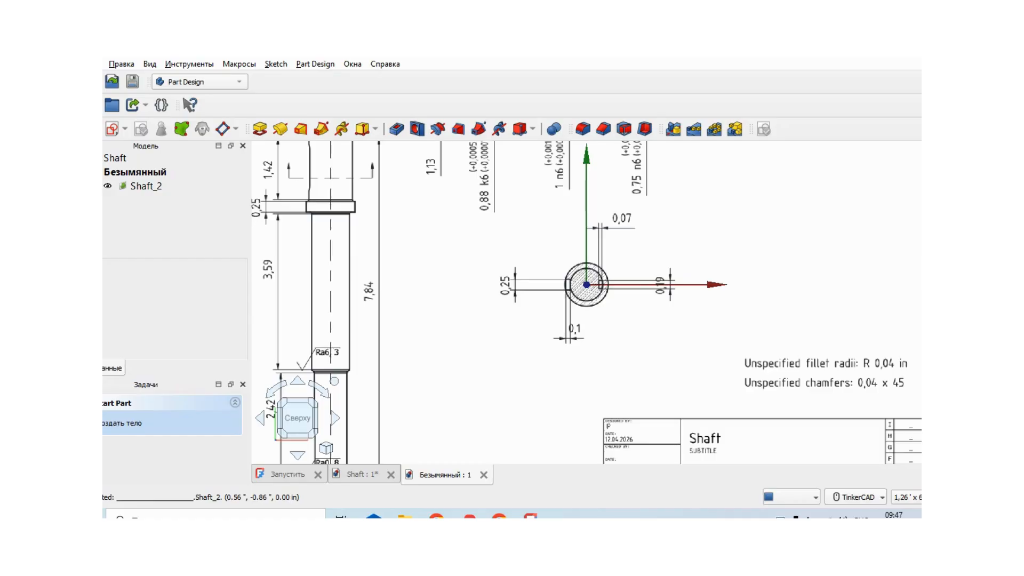
scroll(611, 324, "down", 2)
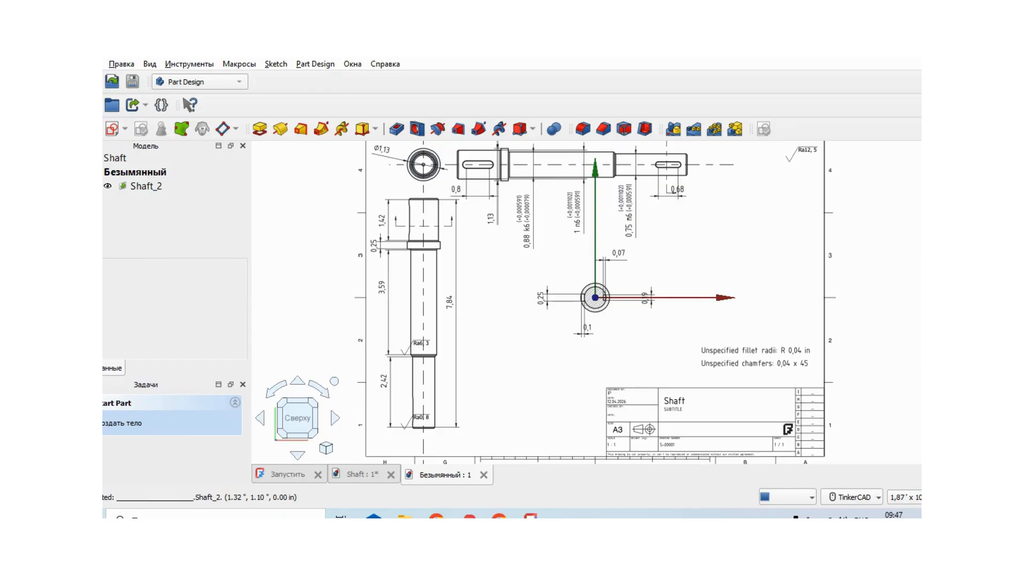
scroll(596, 297, "up", 1)
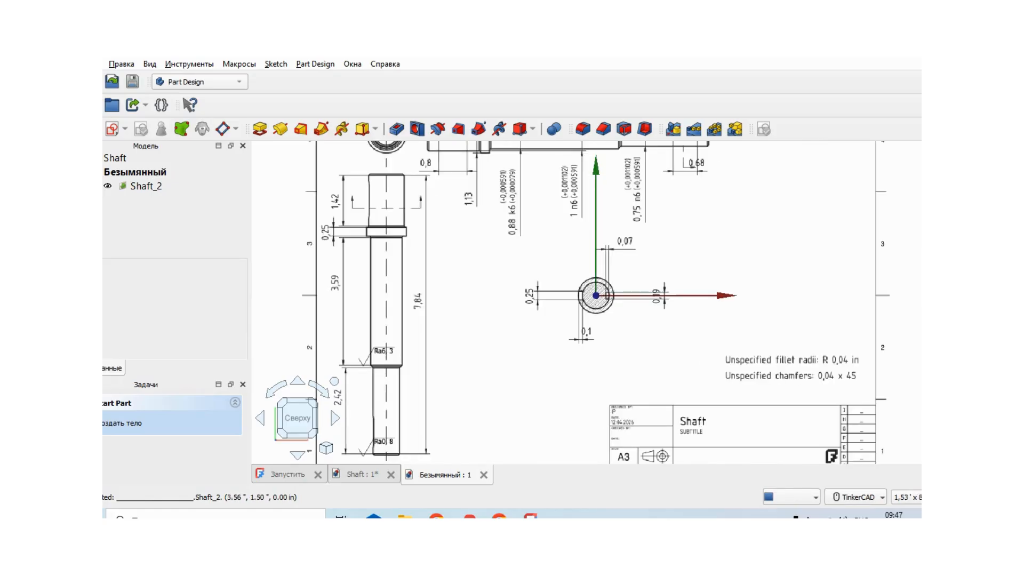
scroll(815, 231, "down", 1)
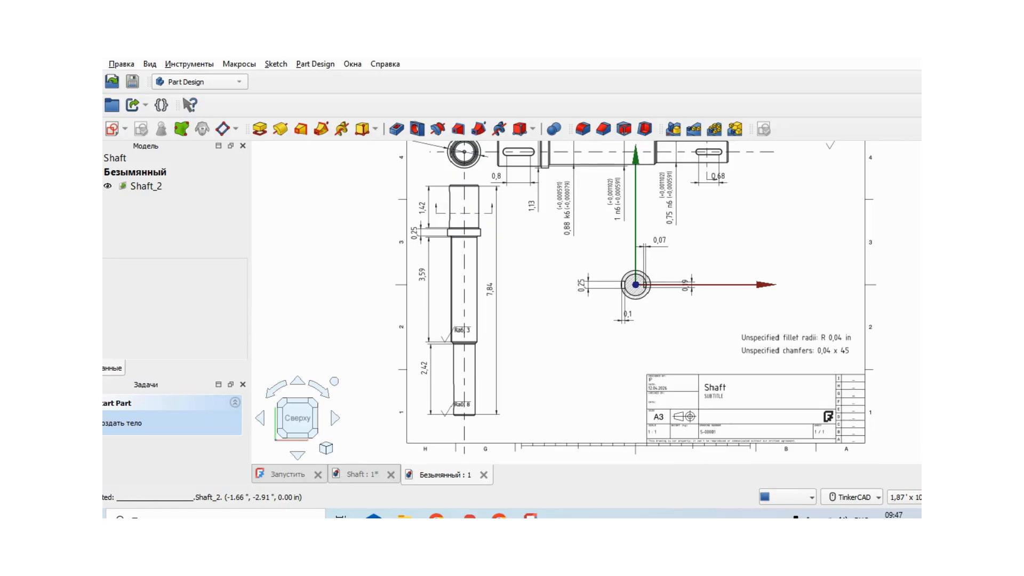
middle_click_drag(587, 370, 516, 335)
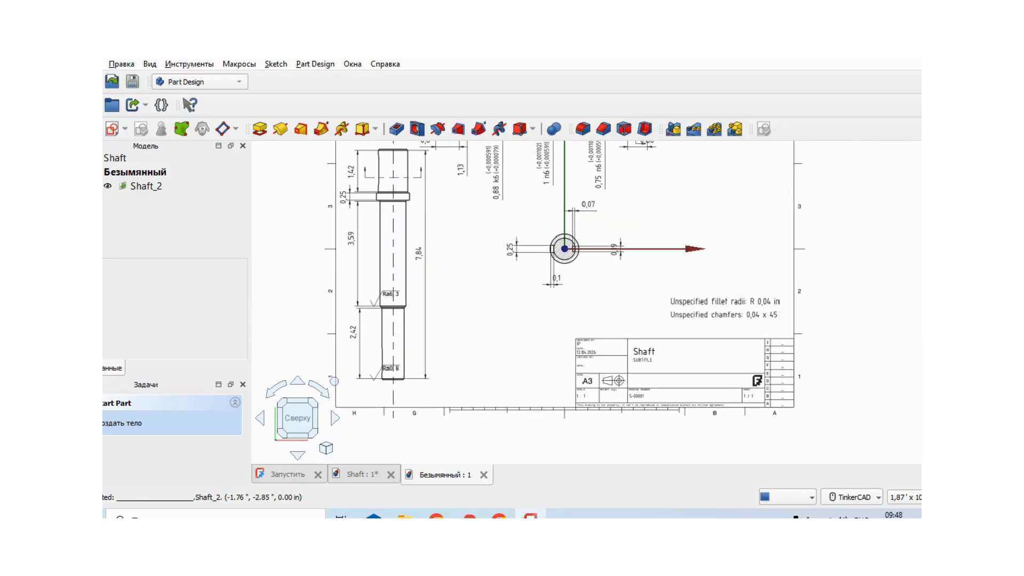
scroll(508, 334, "up", 1)
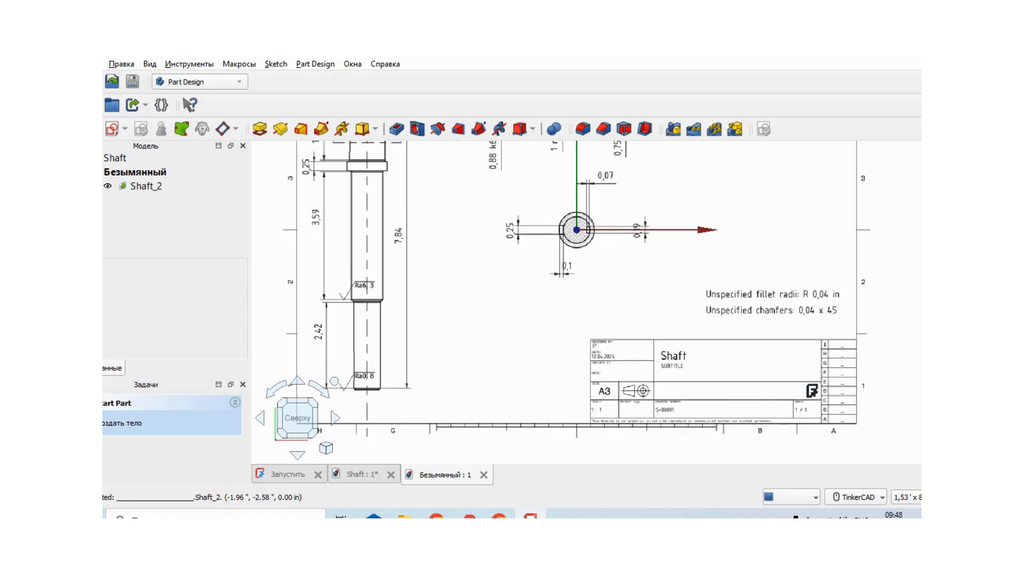
scroll(503, 328, "down", 1)
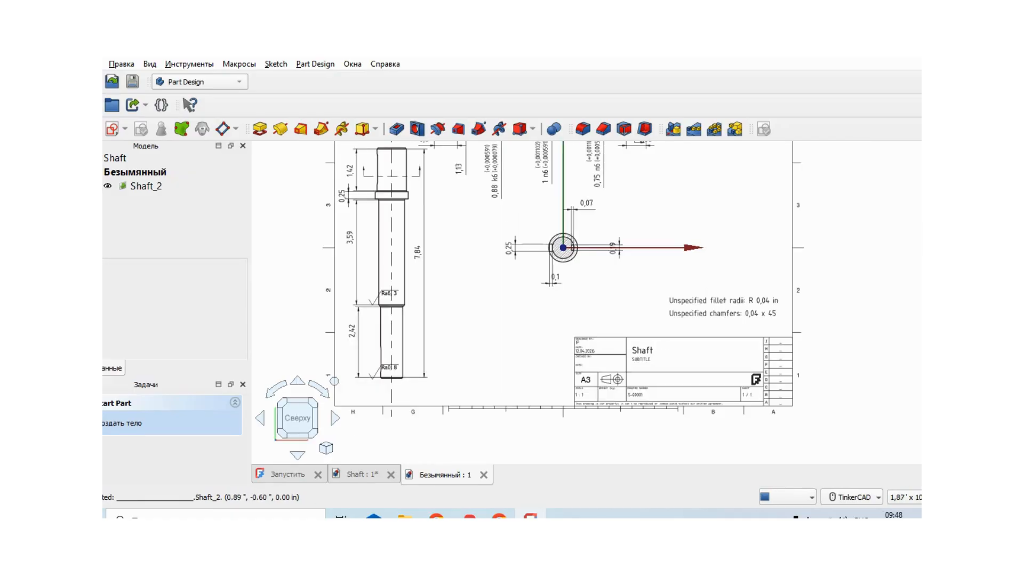
middle_click_drag(683, 201, 730, 297)
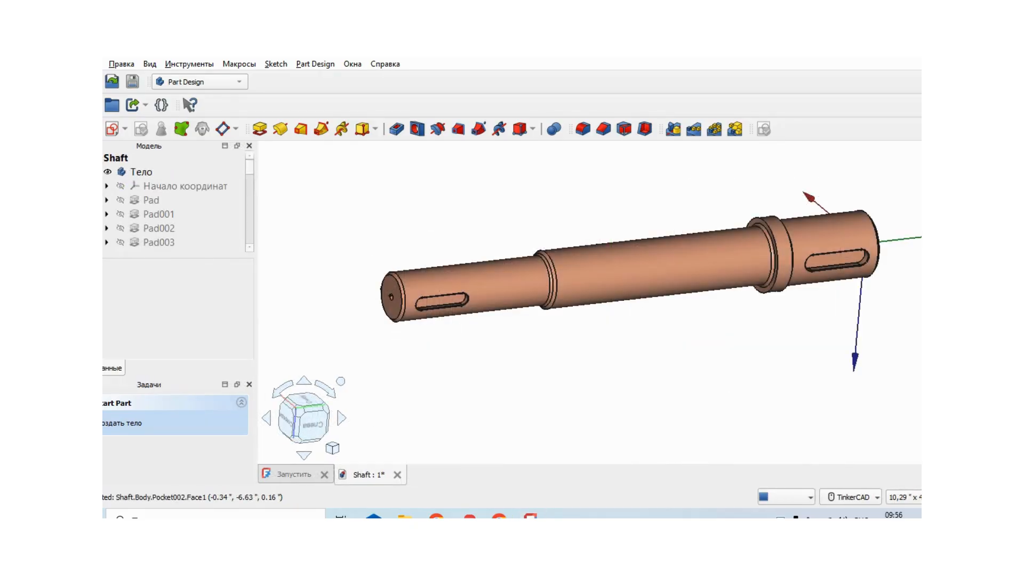
Recolour the shaft model with a random colour, and replace it with a second random colour
left_click(693, 262)
right_click(693, 261)
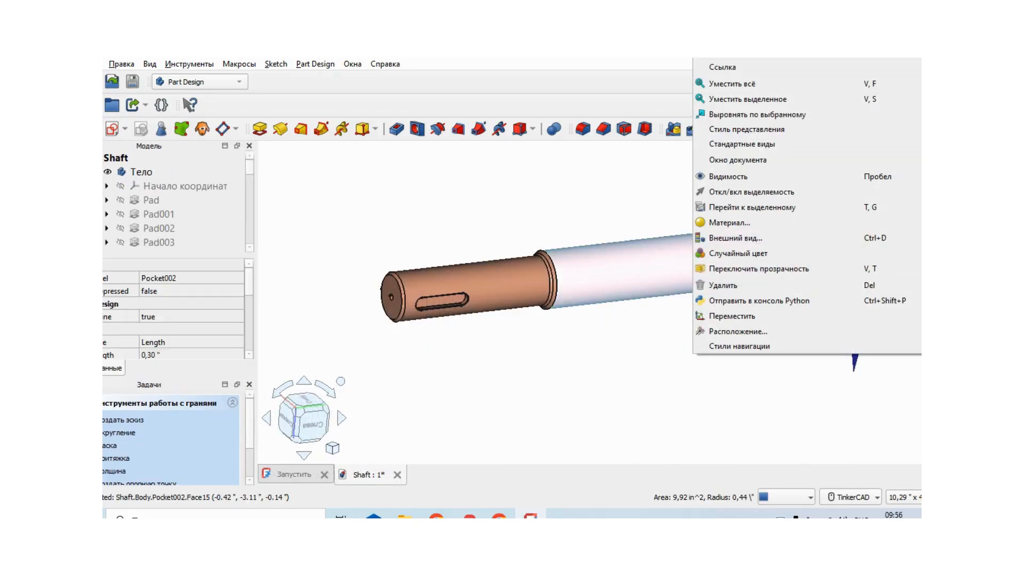
left_click(739, 254)
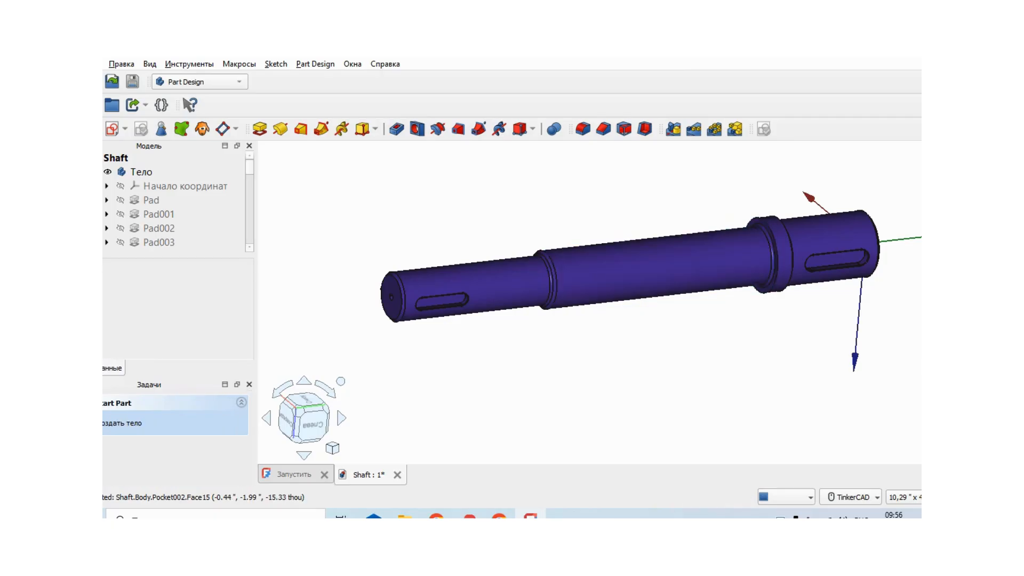
right_click(685, 272)
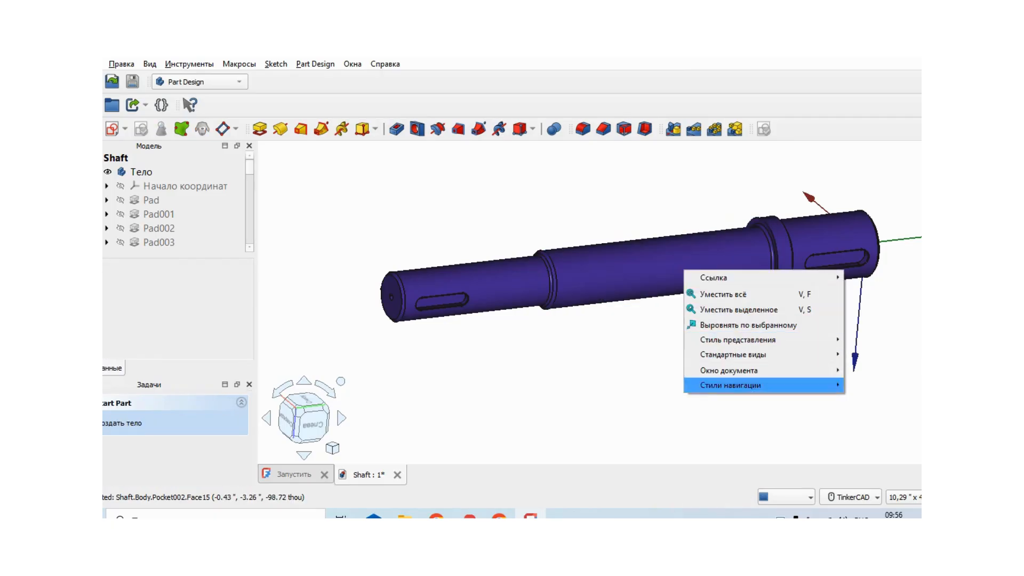
key("Escape")
left_click(635, 266)
right_click(635, 267)
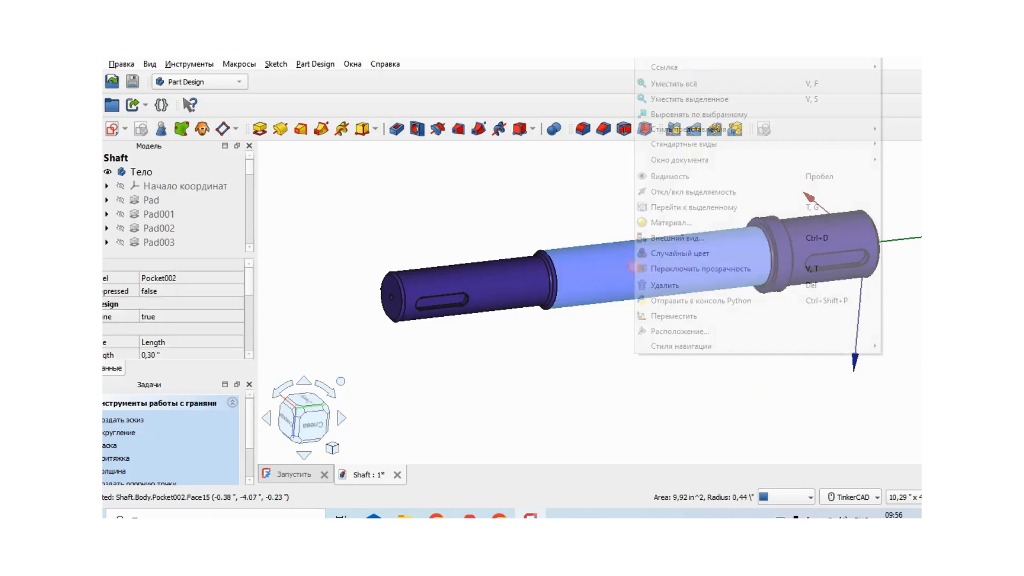
left_click(677, 253)
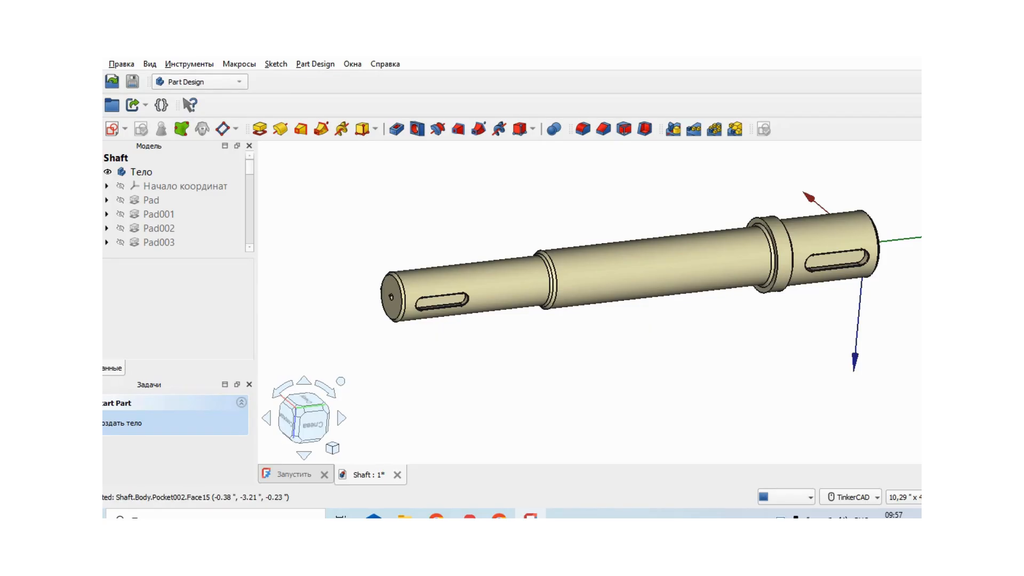
Toggle transparency on the shaft model and view it from a tilted angle
left_click(688, 255)
right_click(689, 255)
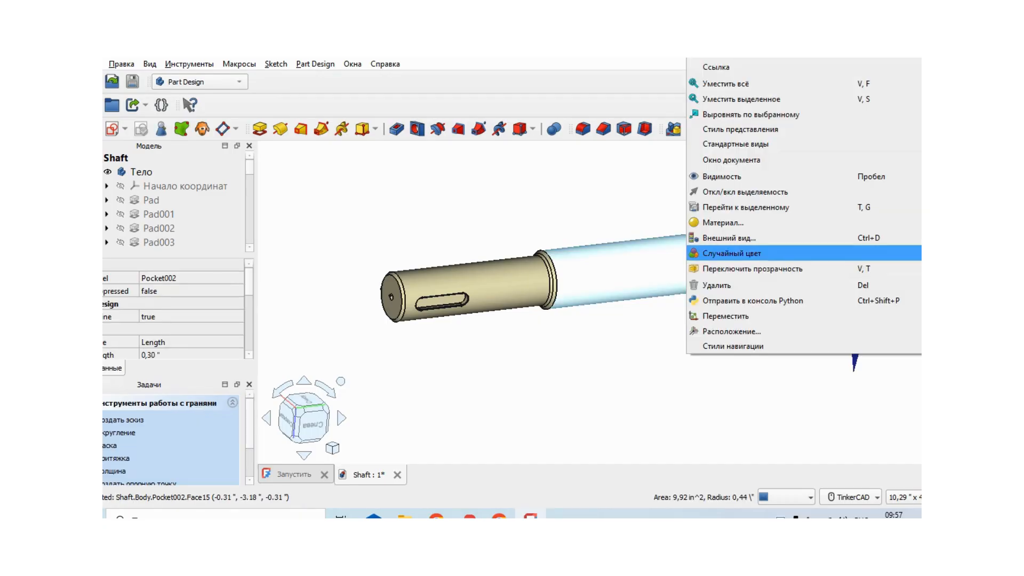
left_click(747, 269)
mouse_move(672, 362)
right_mouse_down()
mouse_move(662, 400)
mouse_move(680, 341)
mouse_move(672, 361)
right_mouse_up()
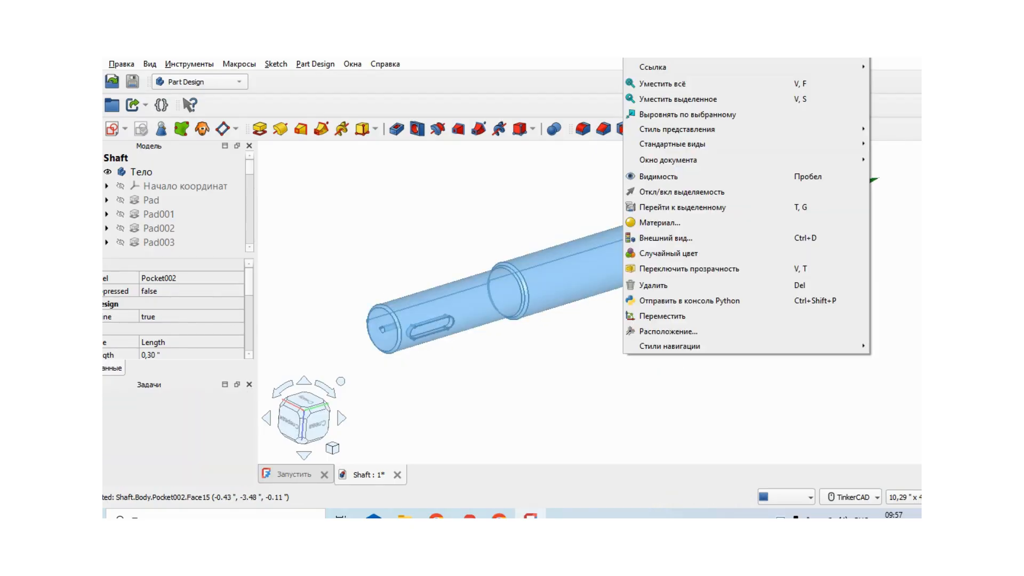
Turn off the transparency of the shaft model so that it is displayed as an opaque solid
right_click(623, 267)
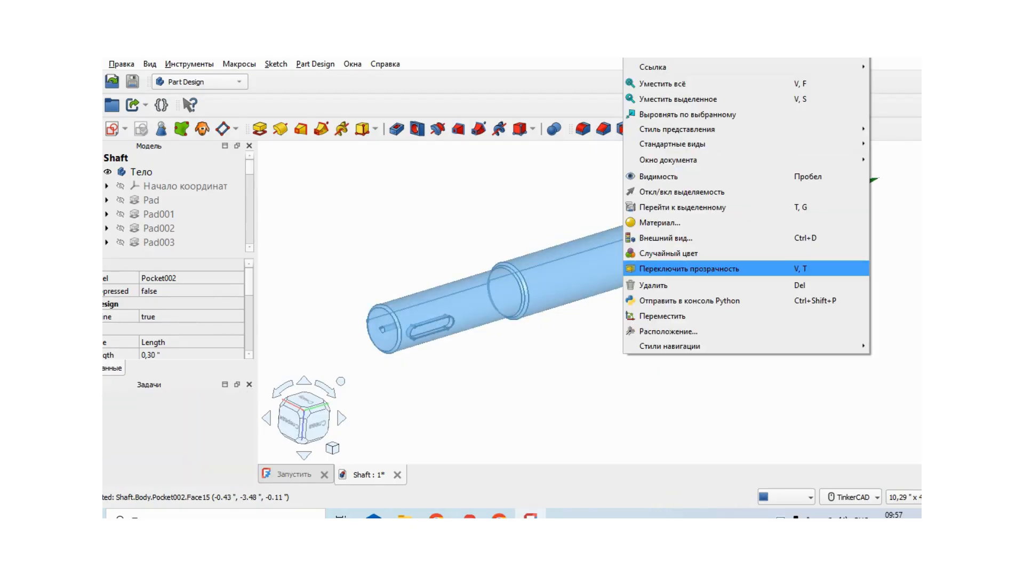
left_click(640, 269)
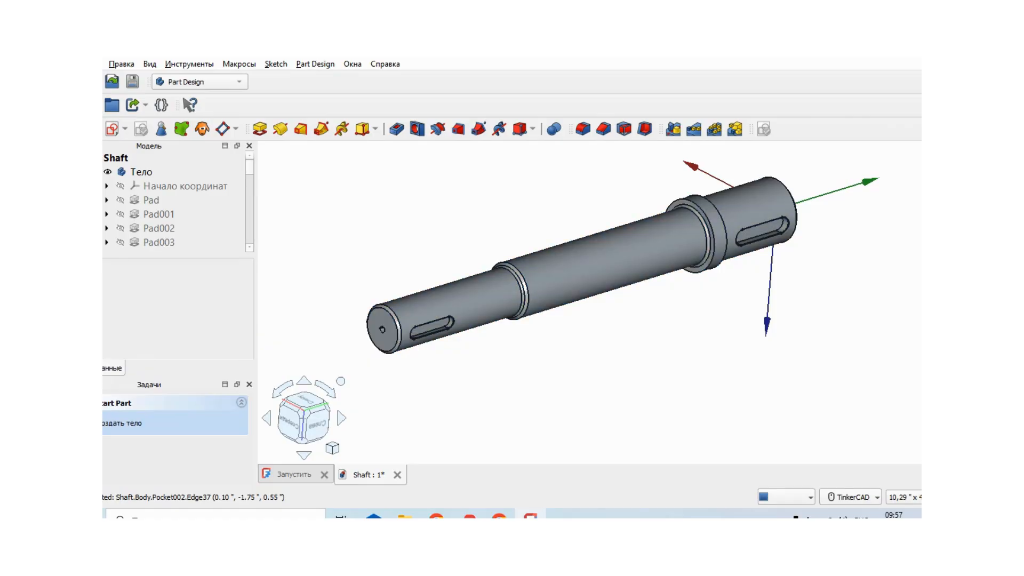
left_click(619, 251)
right_click(621, 250)
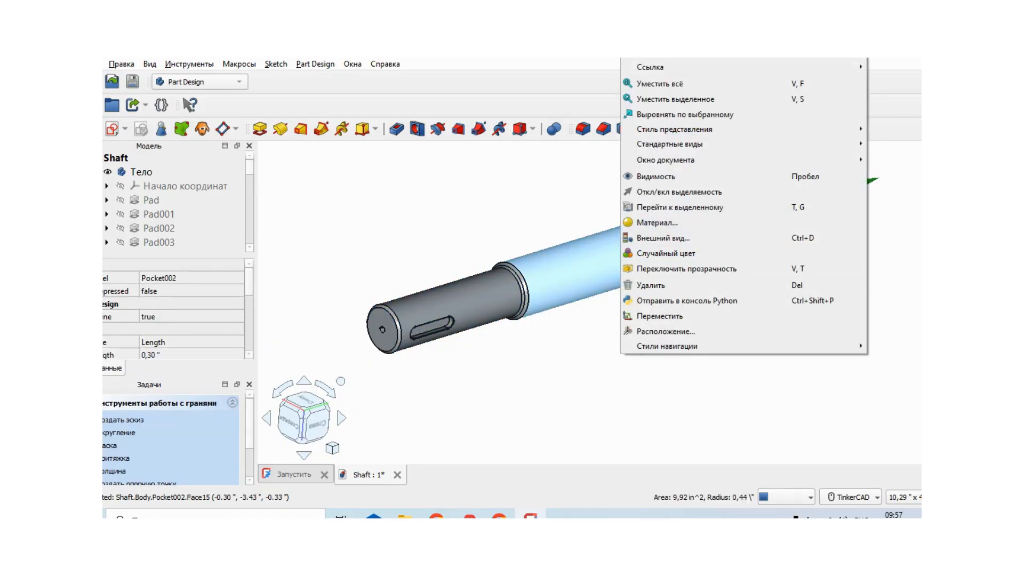
mouse_move(592, 391)
right_mouse_down()
mouse_move(568, 373)
mouse_move(573, 334)
mouse_move(598, 396)
right_mouse_up()
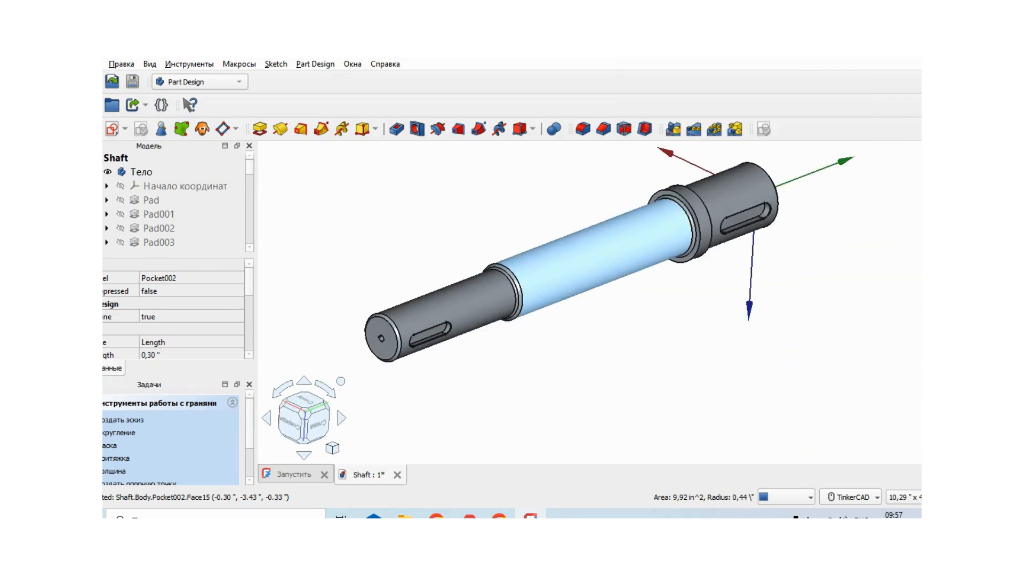
left_click(598, 396)
right_click(612, 250)
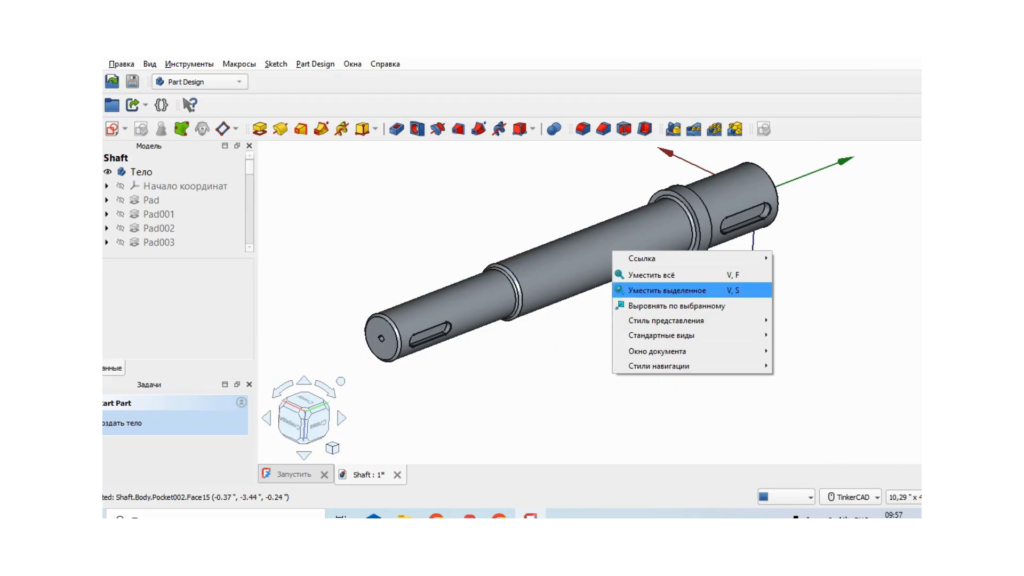
left_click(605, 396)
right_click(566, 272)
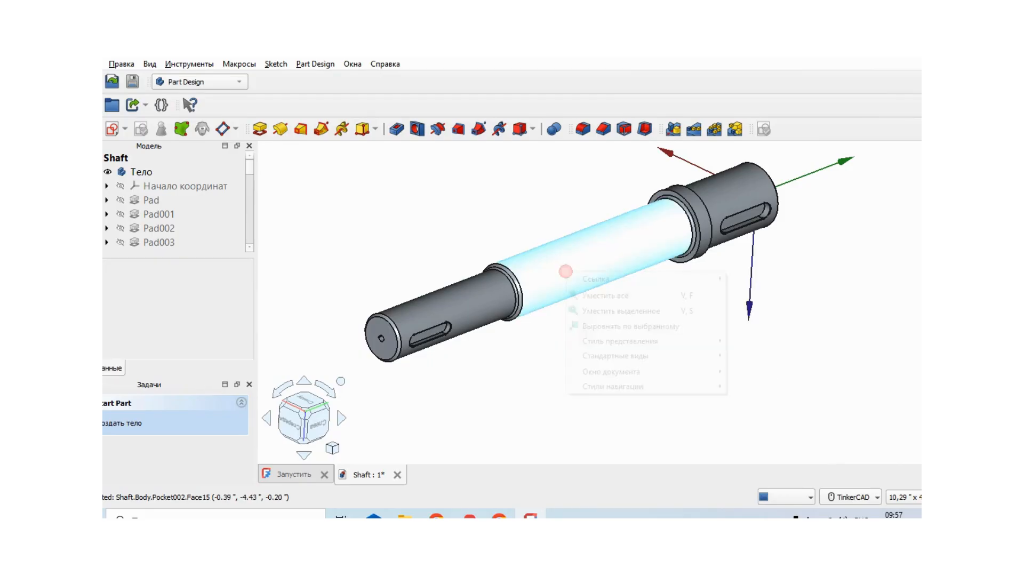
left_click(550, 279)
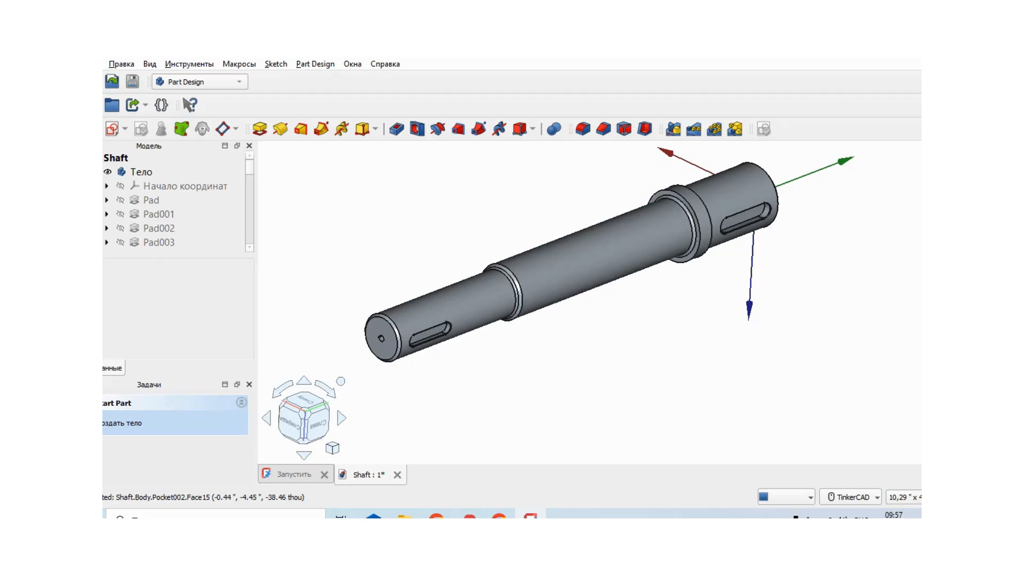
left_click(587, 253)
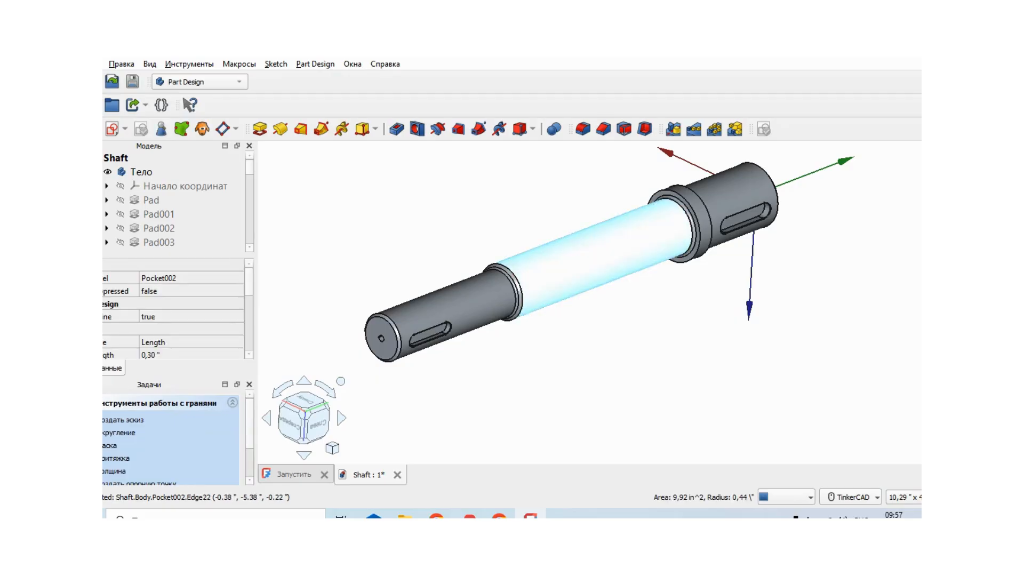
left_click(469, 293)
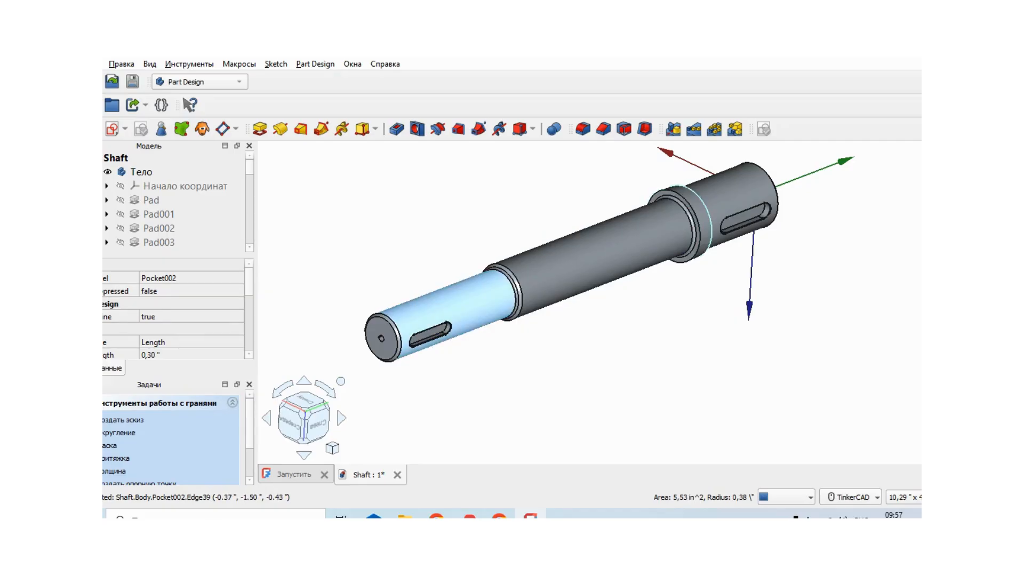
left_click(702, 207)
Select the long middle section of the shaft and apply a random colour to the model
left_click(630, 252)
right_click(631, 253)
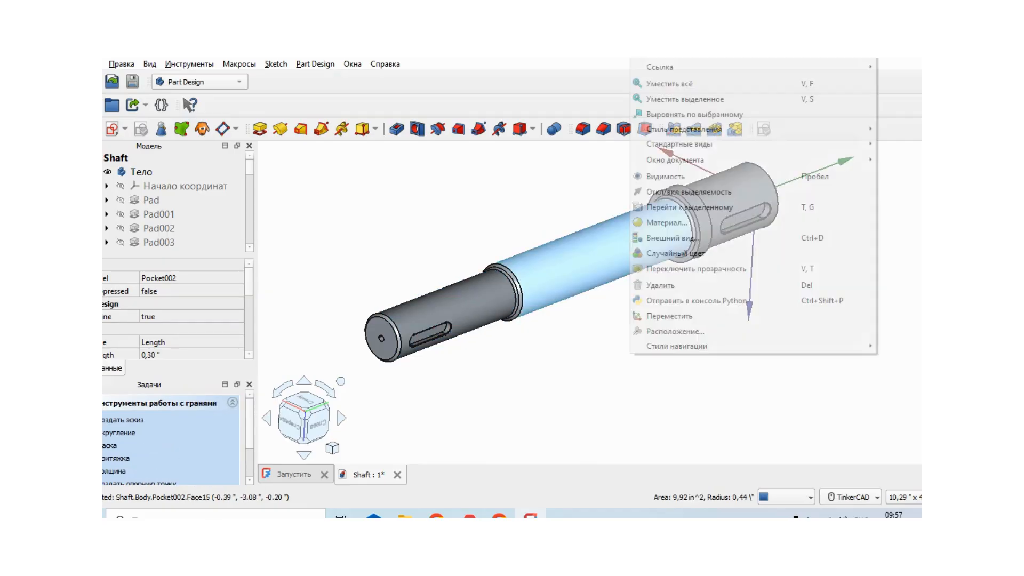
left_click(673, 253)
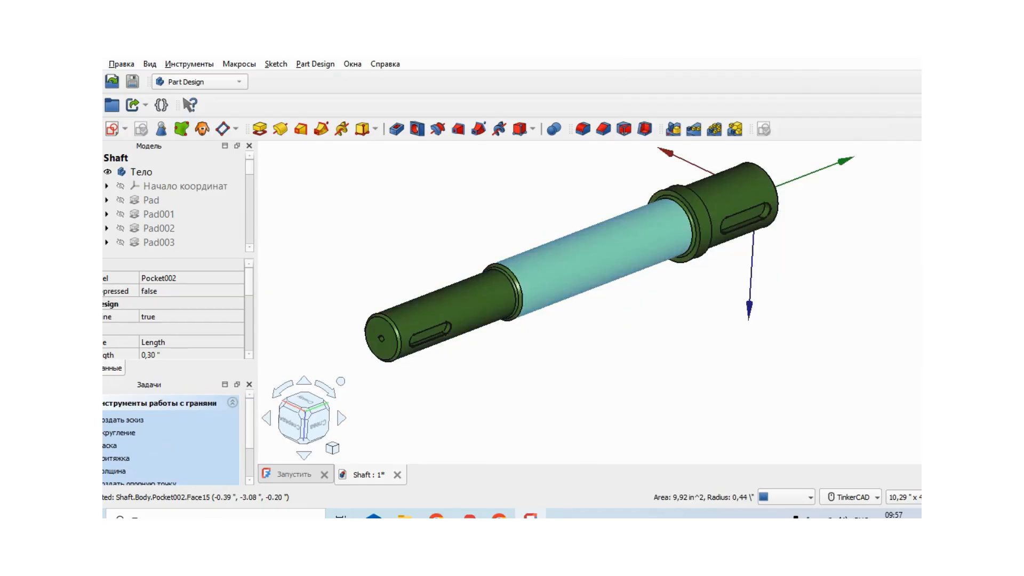